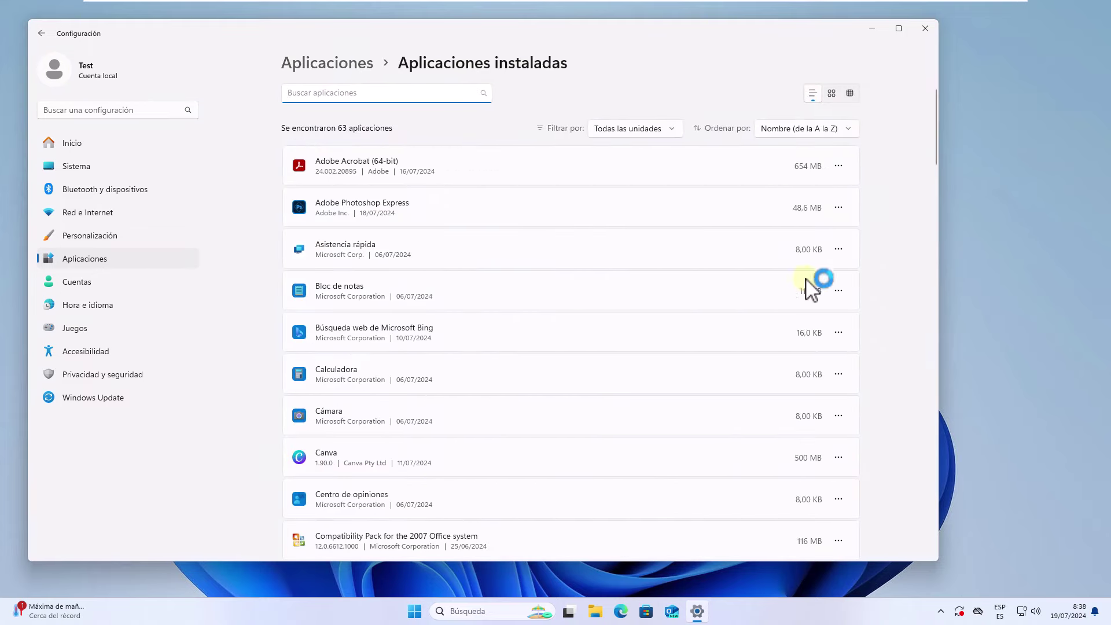
Step: Open the advanced options of Bloc de notas and set its background app permission to Nunca
left_click(839, 291)
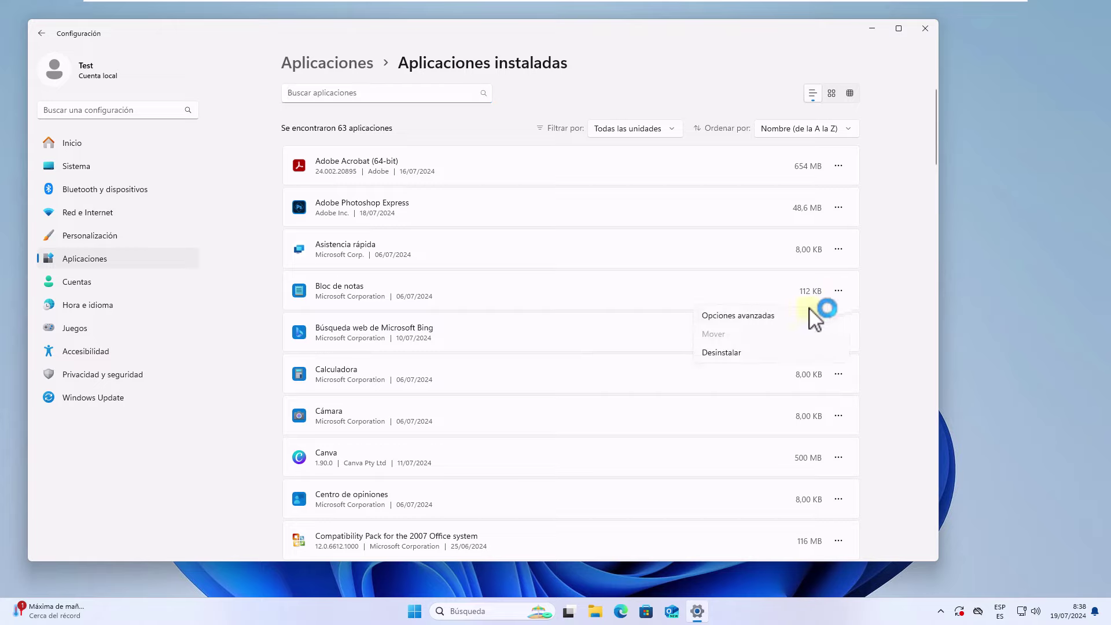
left_click(791, 316)
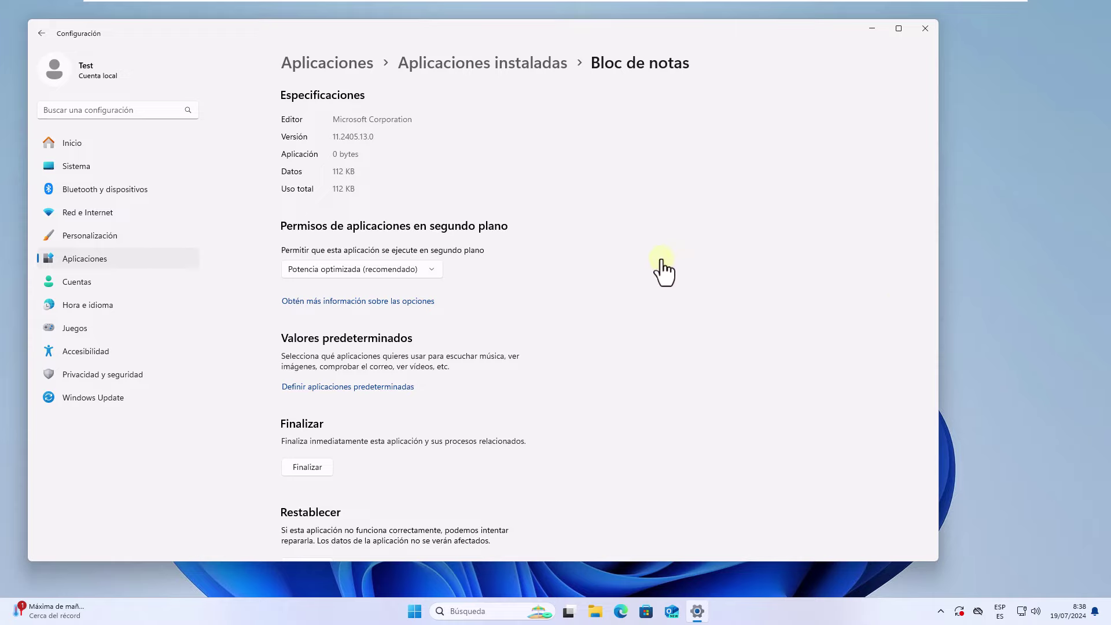
left_click(428, 270)
left_click(383, 291)
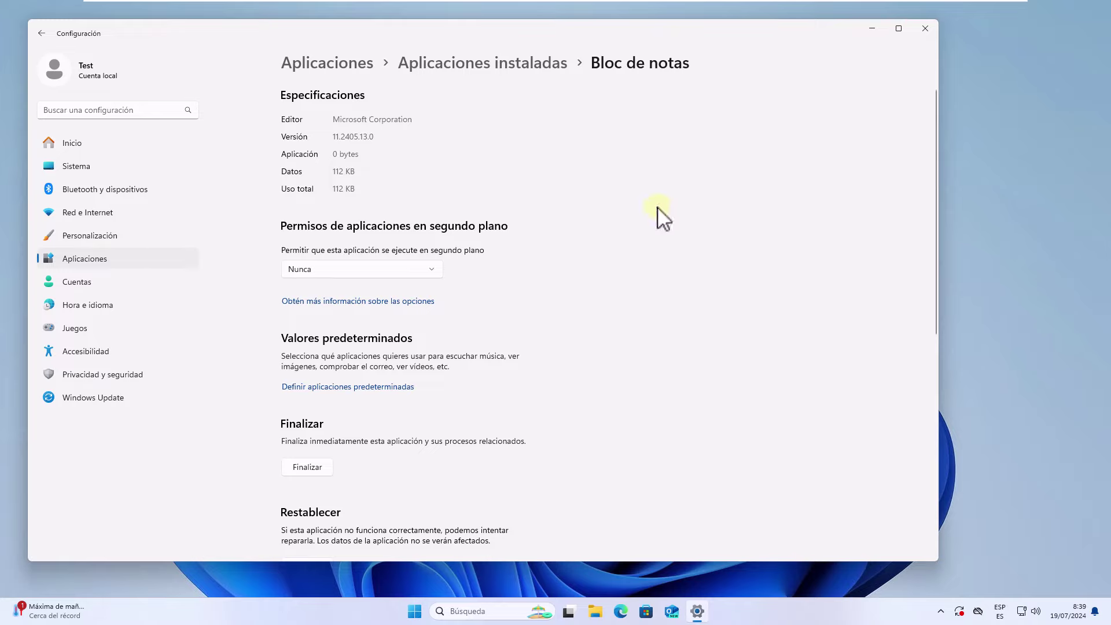
Step: Set the visual effects in the advanced system settings to Ajustar para obtener el mejor rendimiento and accept the changes
left_click(125, 172)
scroll(486, 437, "down", 10)
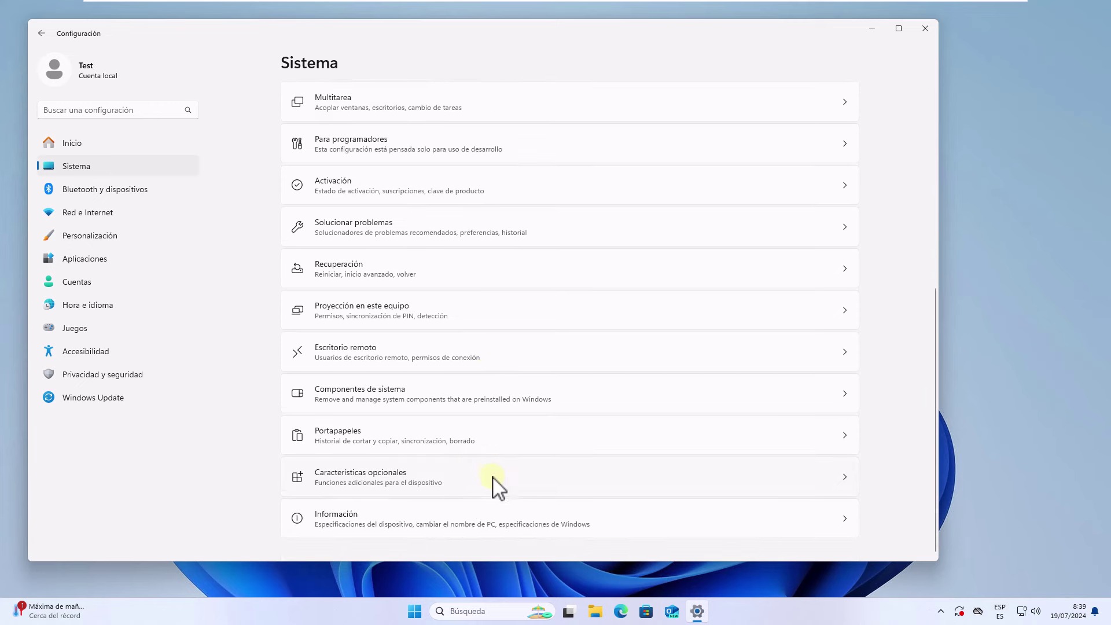
left_click(516, 520)
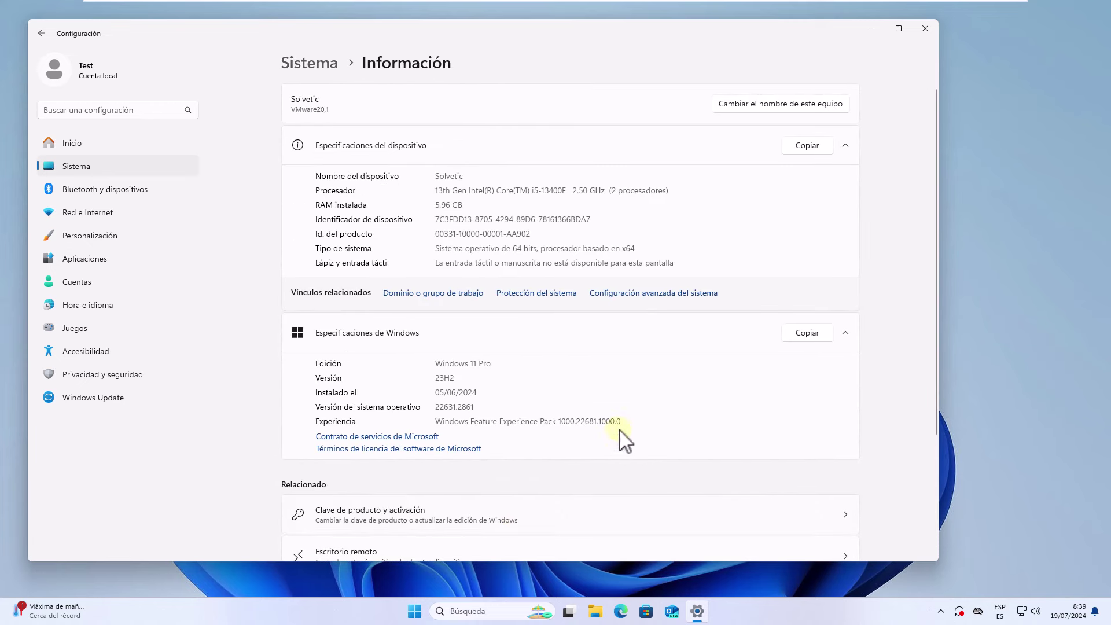
left_click(665, 293)
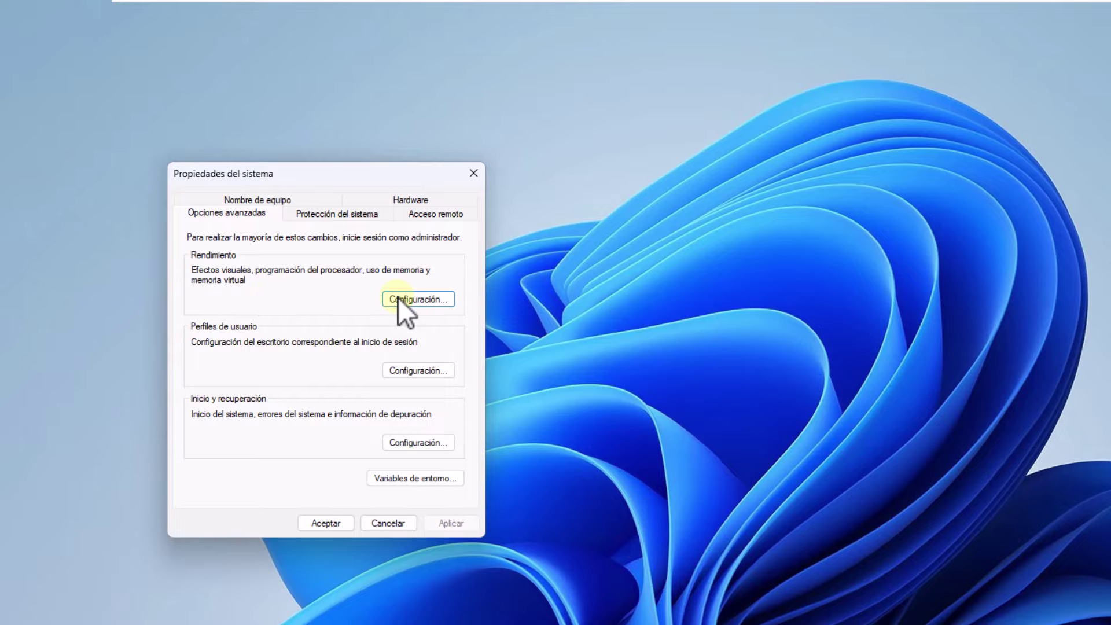
left_click(399, 297)
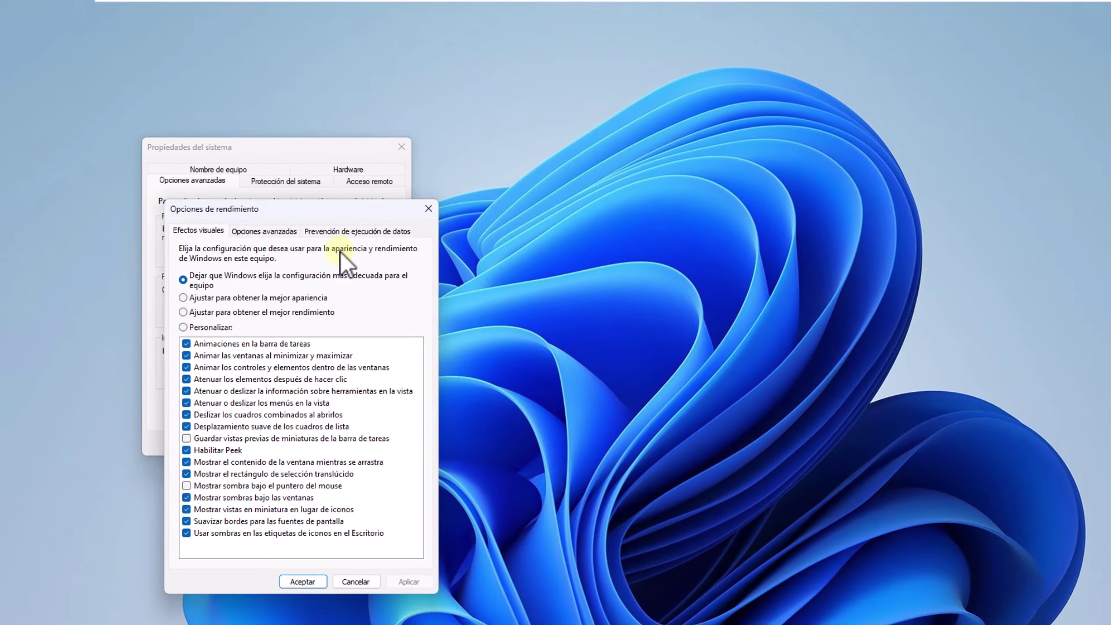
left_click(183, 311)
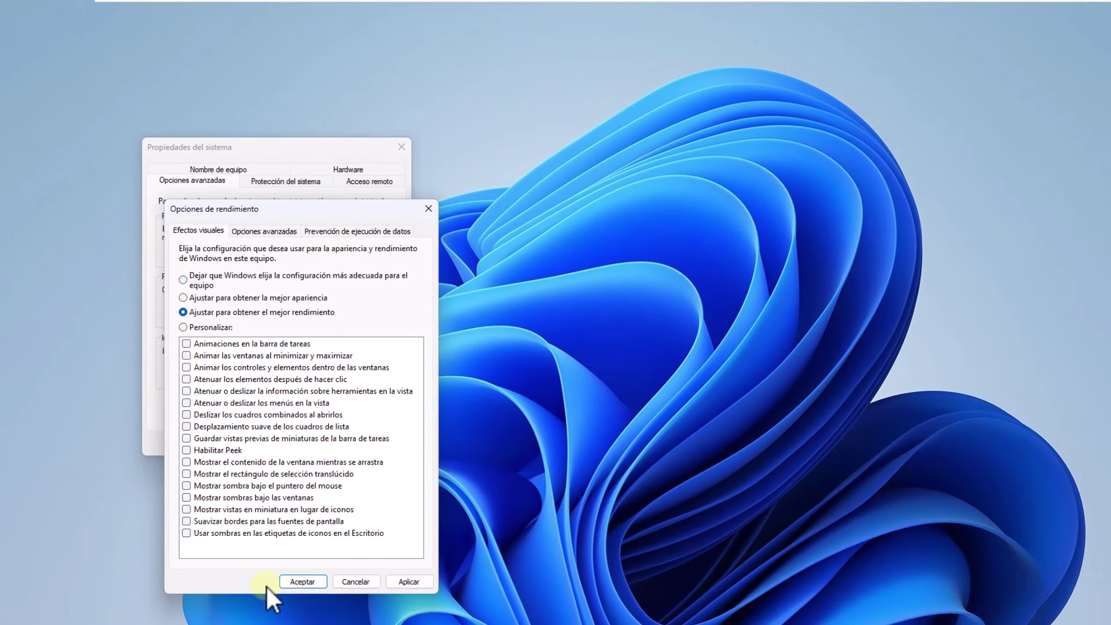
left_click(406, 582)
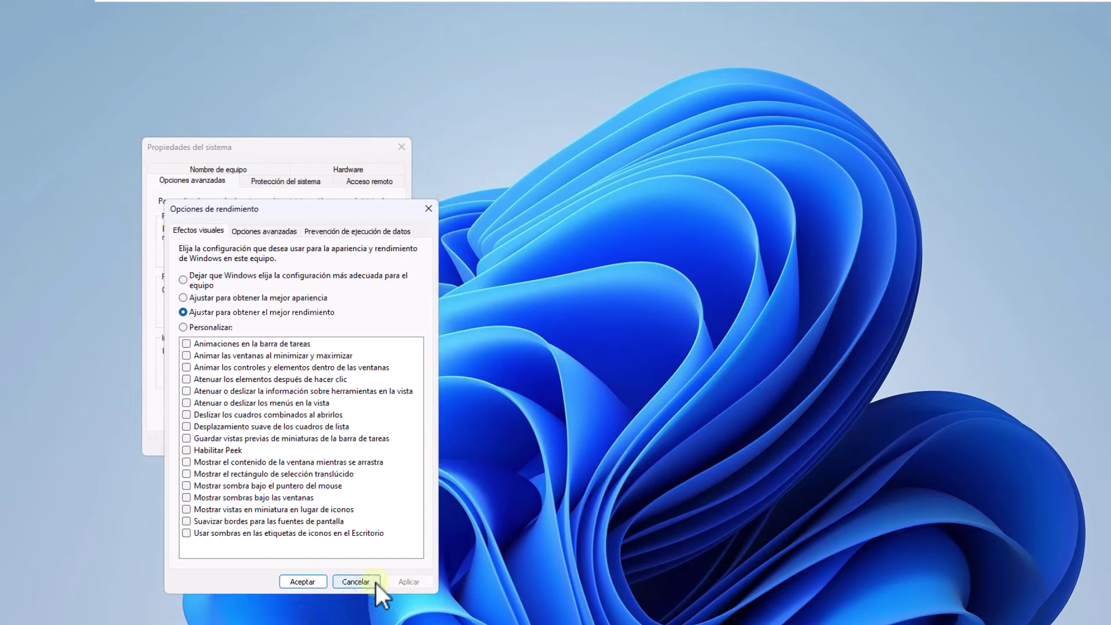
left_click(309, 580)
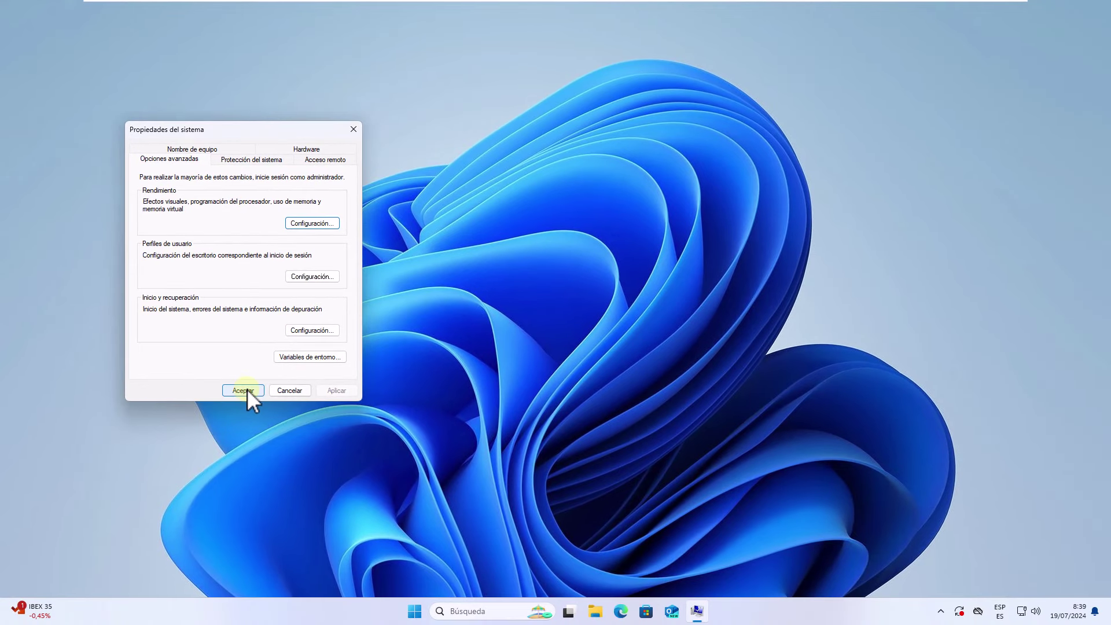
left_click(245, 390)
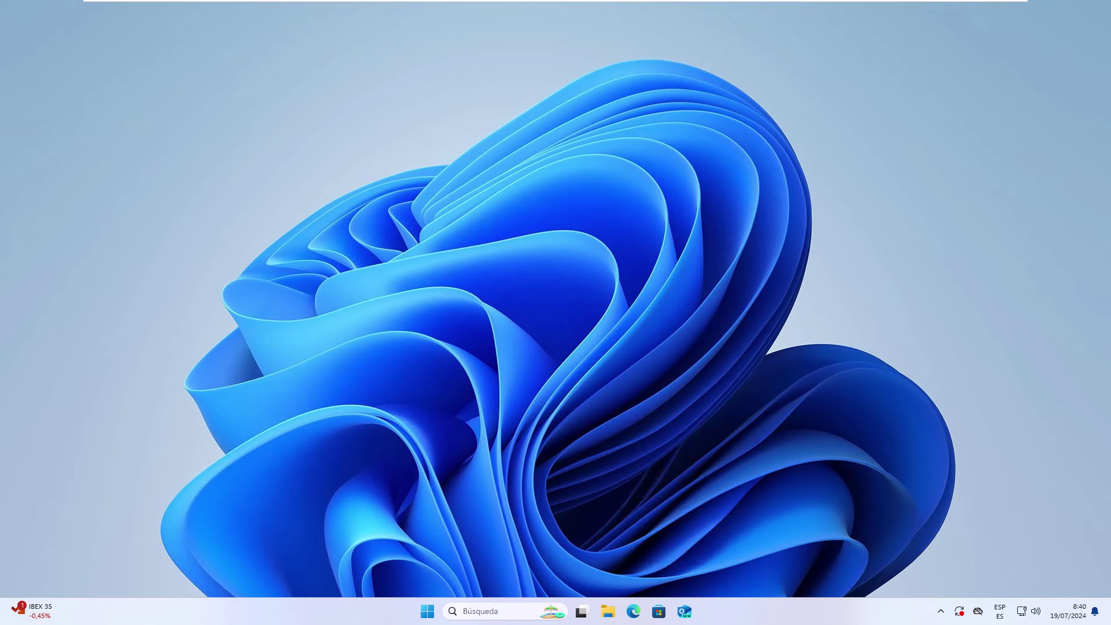
Step: Turn off Notificaciones in the Sistema settings and close the Configuración window
left_click(427, 611)
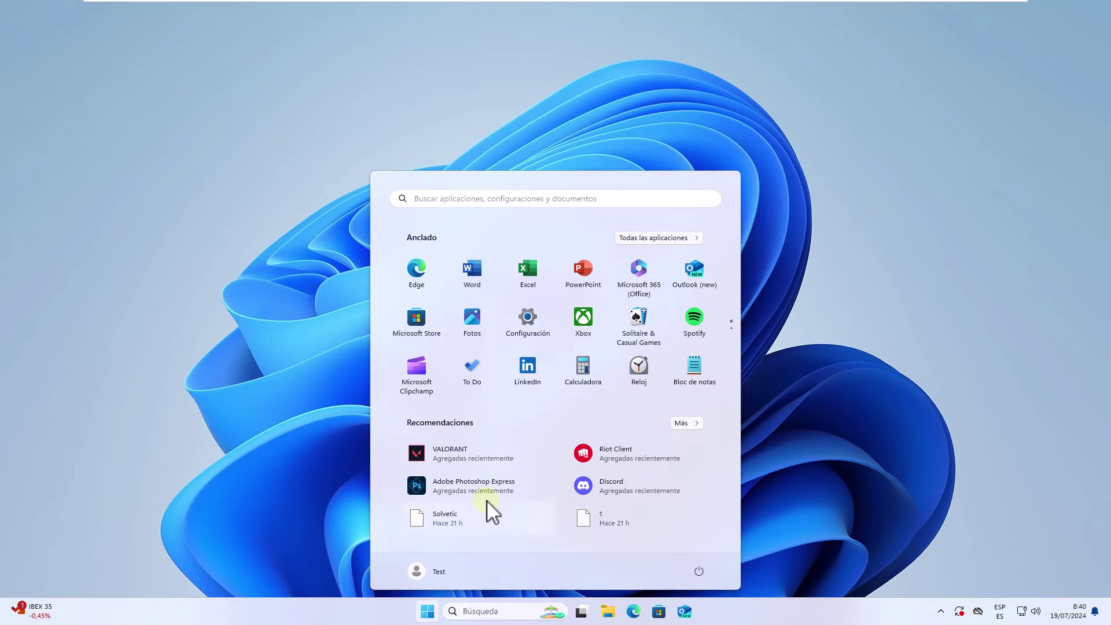
left_click(527, 318)
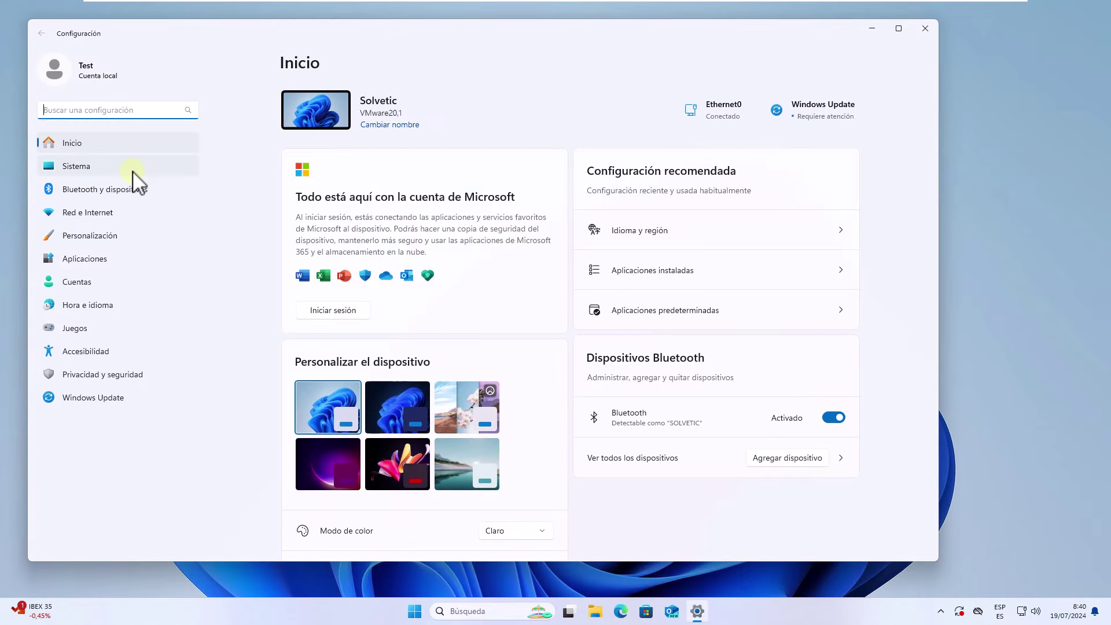
left_click(133, 169)
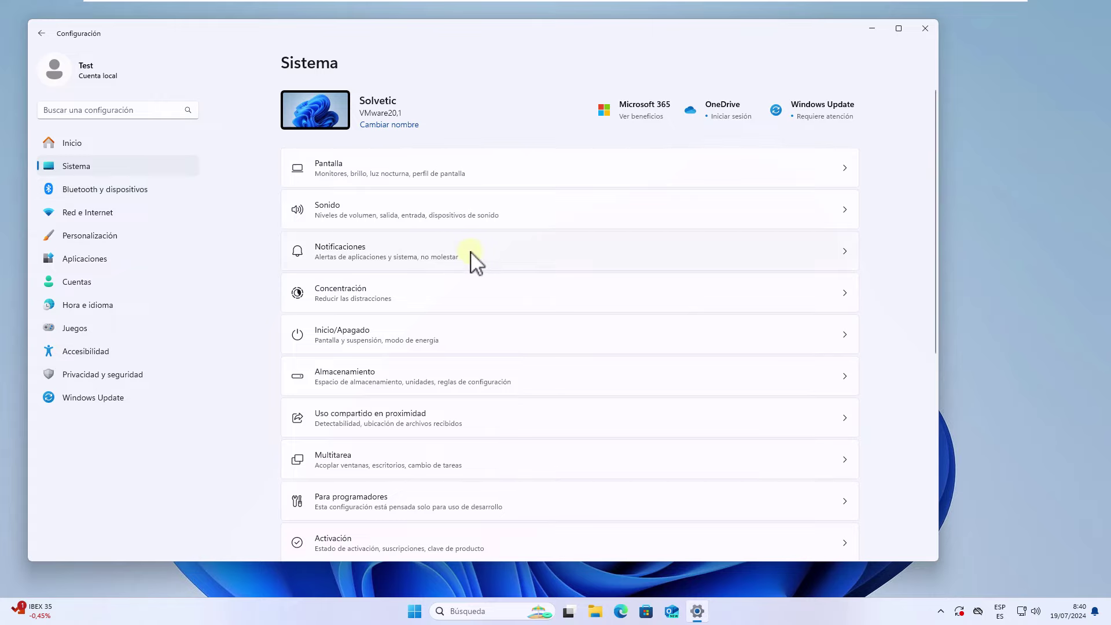
left_click(347, 250)
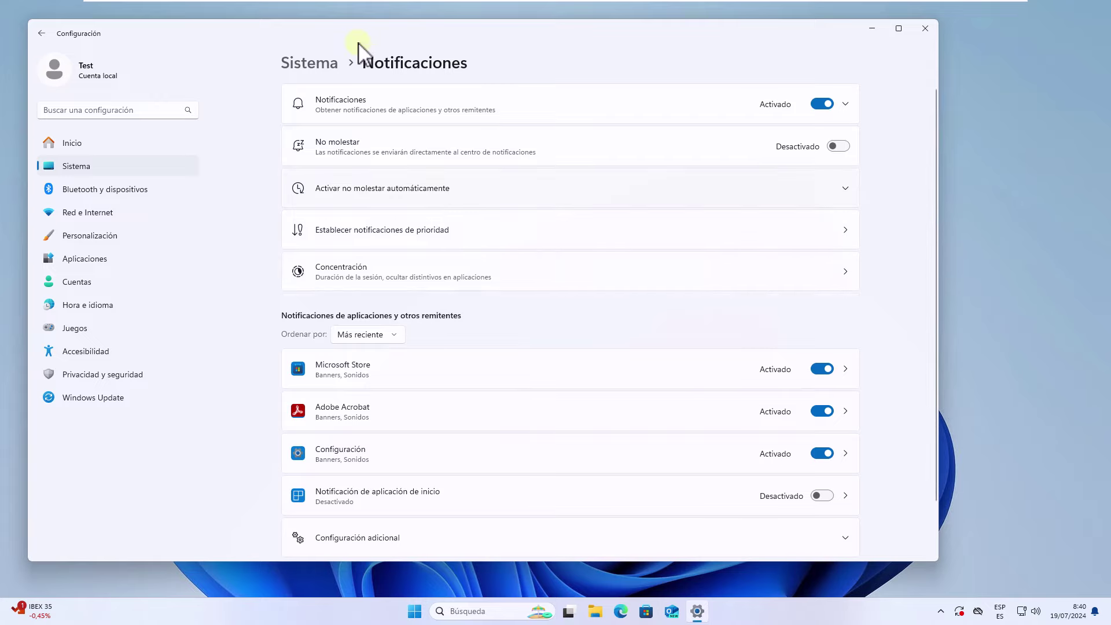
left_click(823, 105)
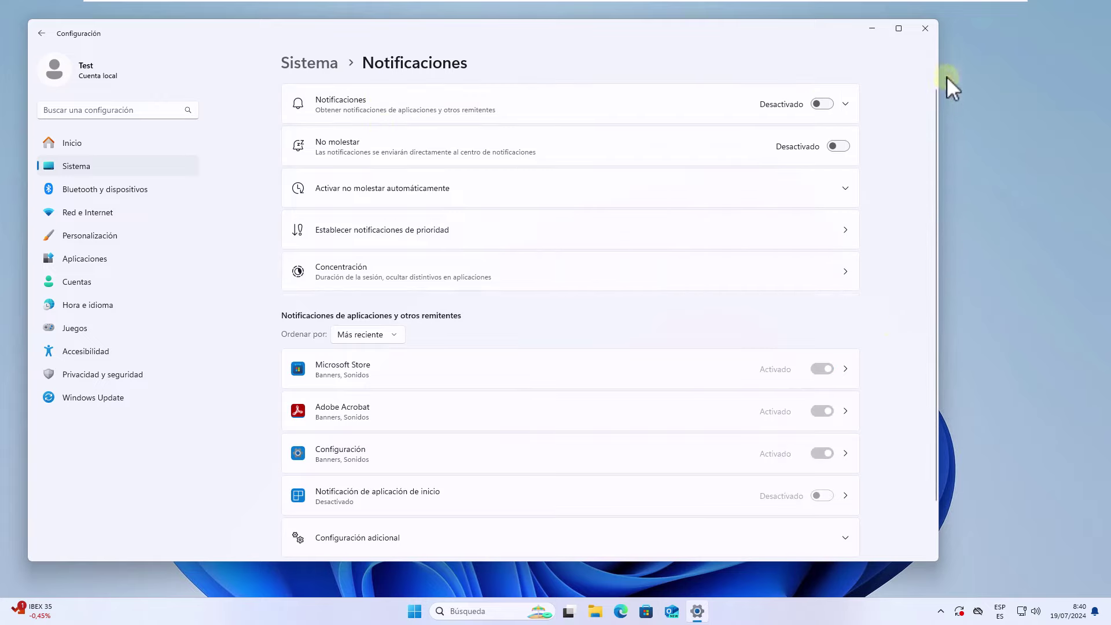
left_click(929, 30)
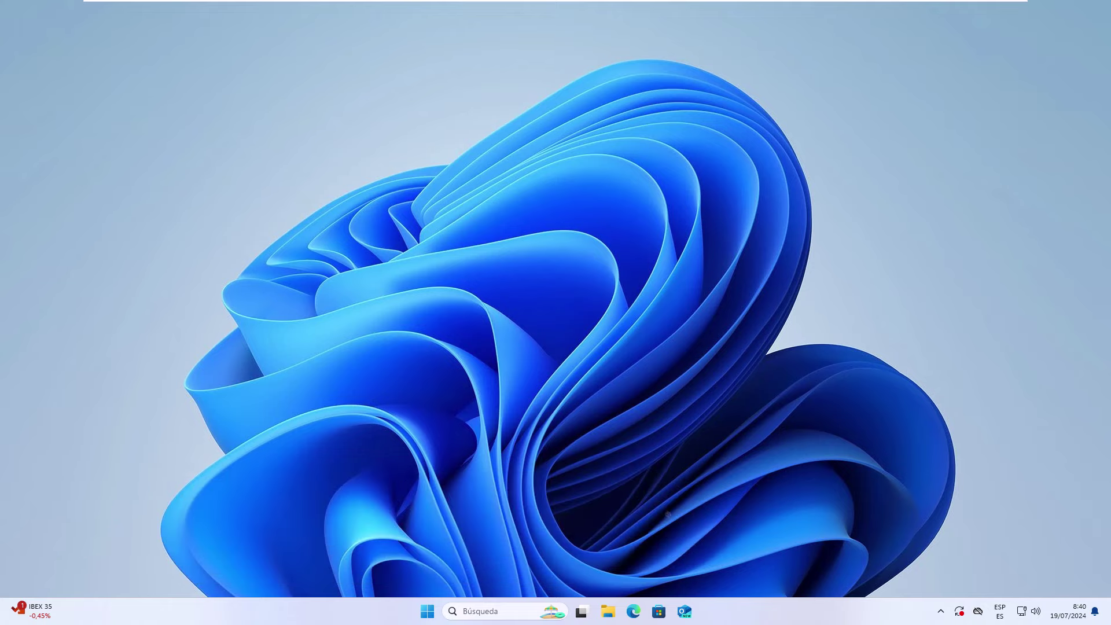
Step: Open the Archivos temporales page under Almacenamiento in the Sistema settings
left_click(427, 611)
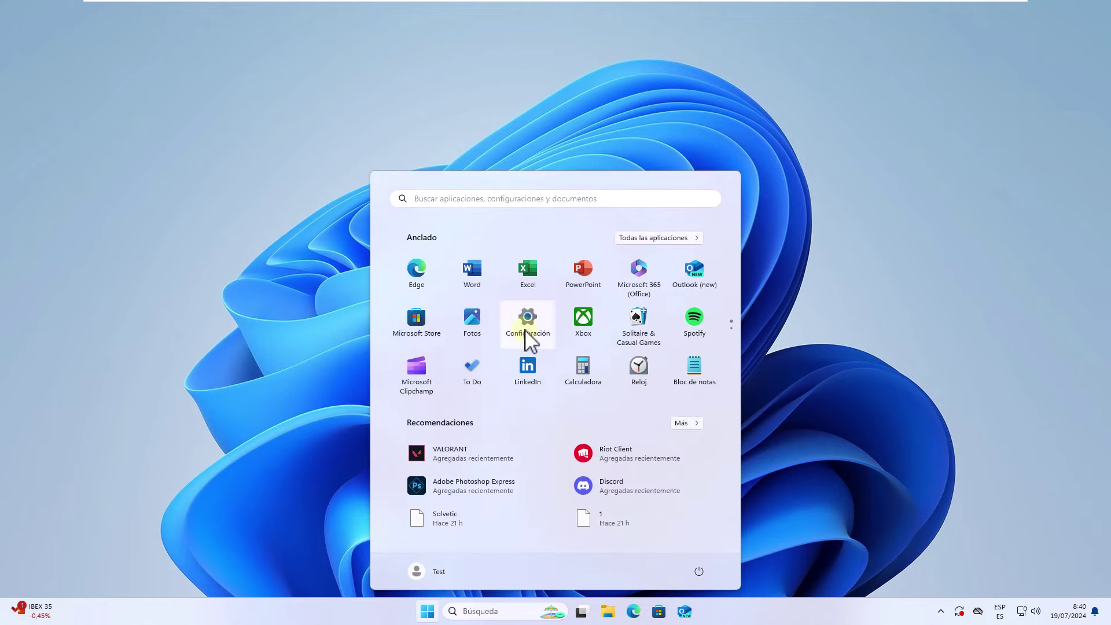
left_click(526, 332)
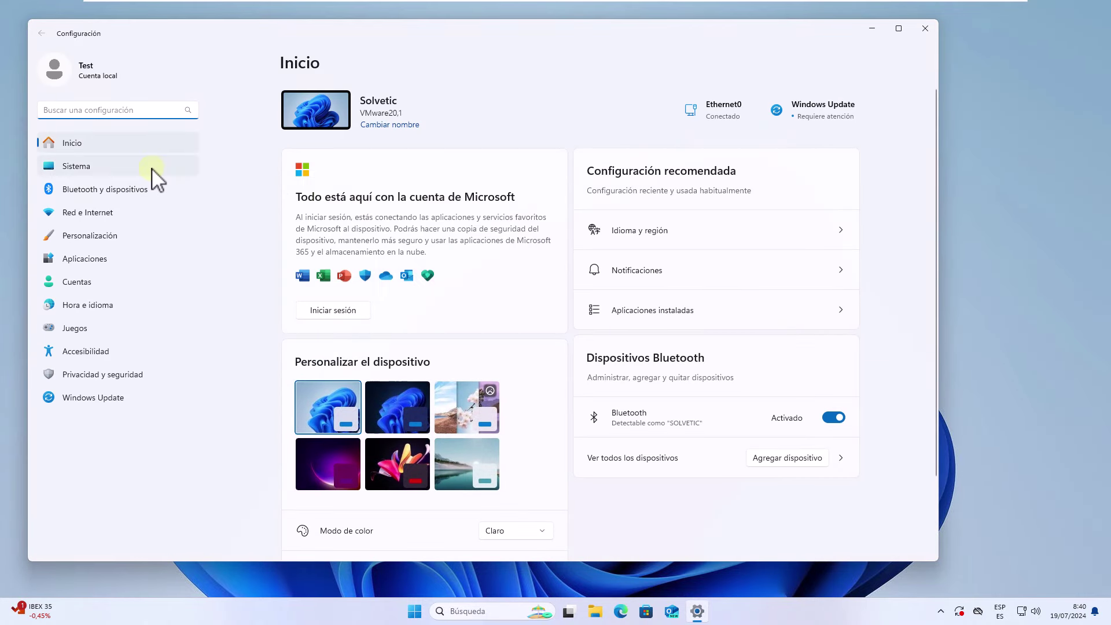
left_click(156, 169)
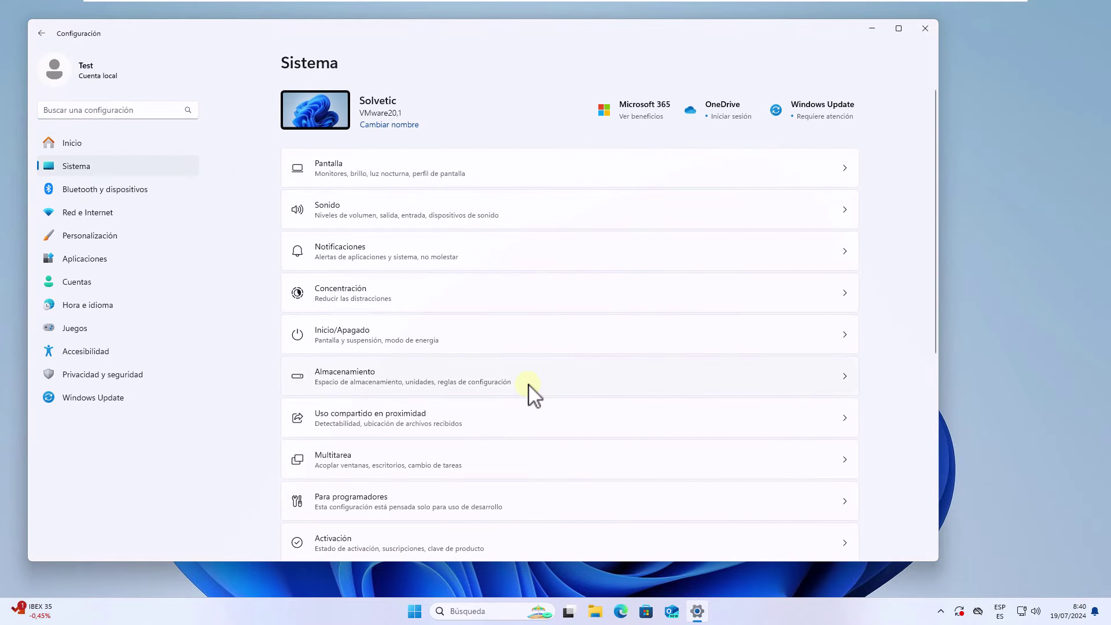
left_click(528, 385)
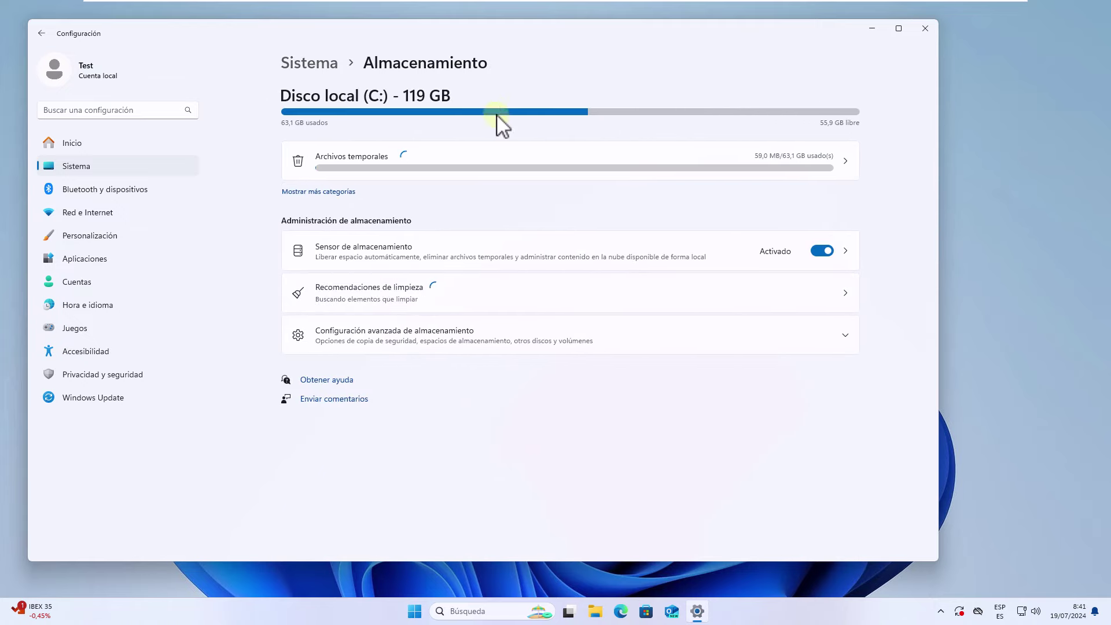
left_click(425, 169)
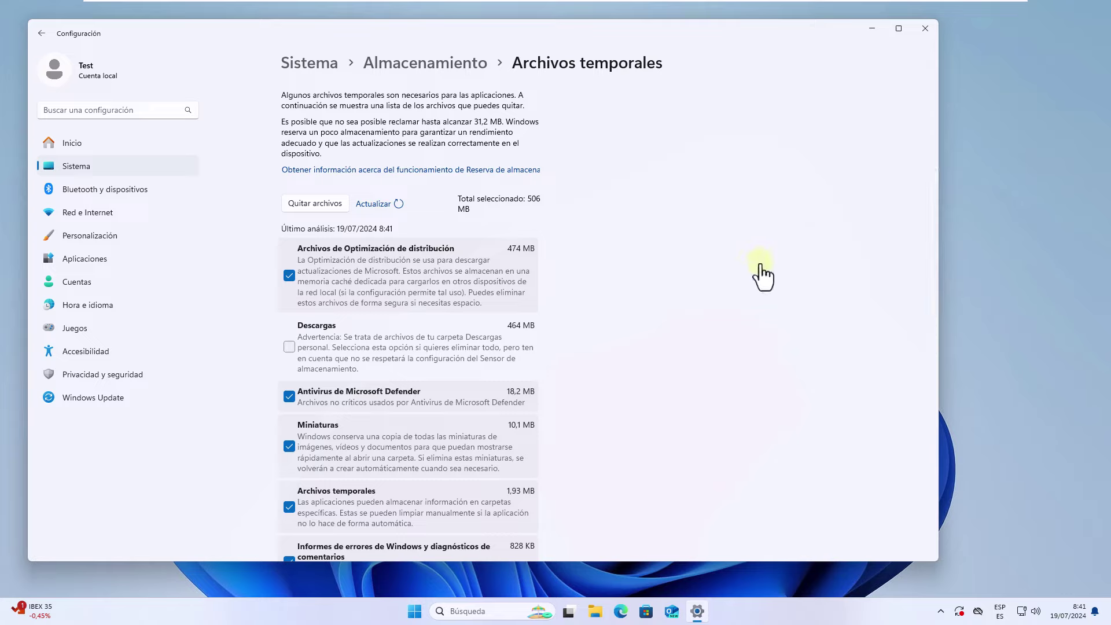
Step: Exclude Archivos de Optimización de distribución, include Descargas, and permanently remove the selected temporary files
left_click(288, 275)
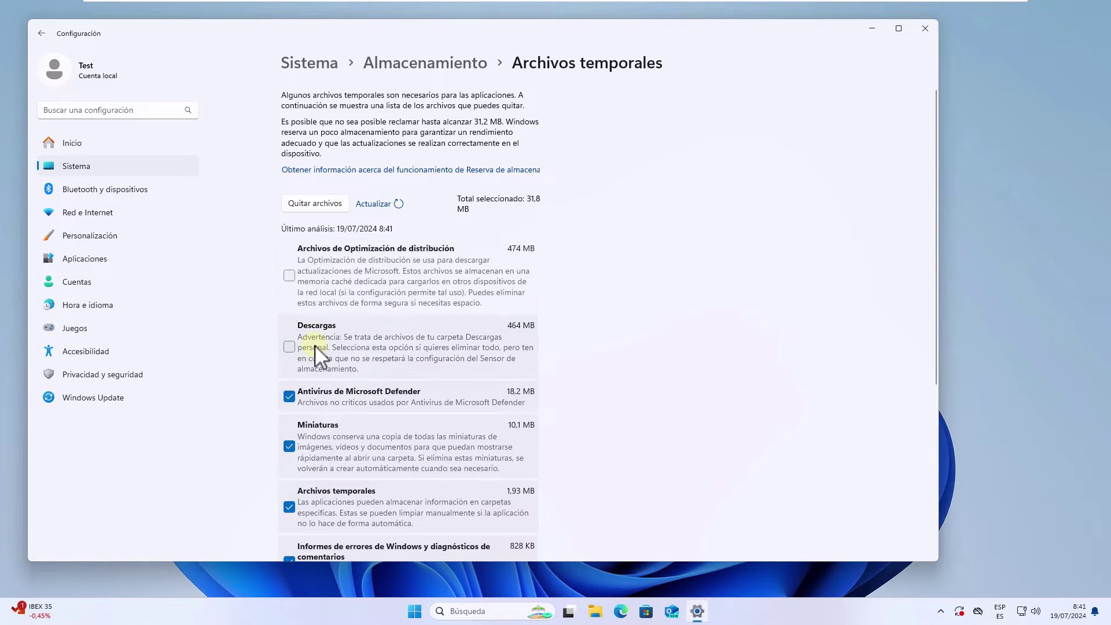
left_click(289, 347)
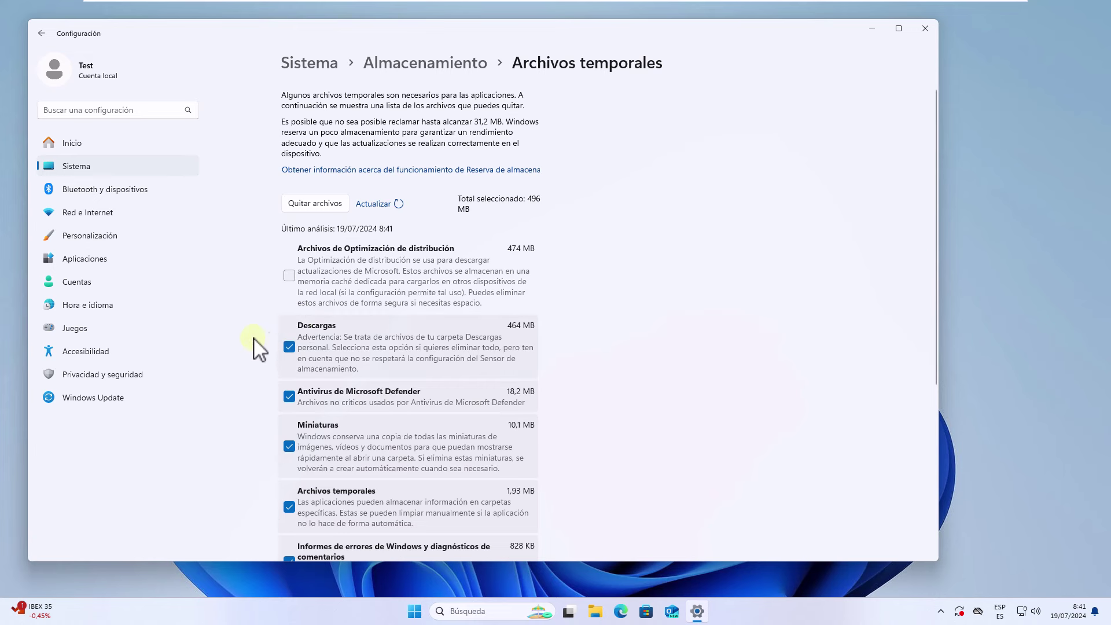
scroll(293, 391, "down", 2)
scroll(292, 391, "down", 1)
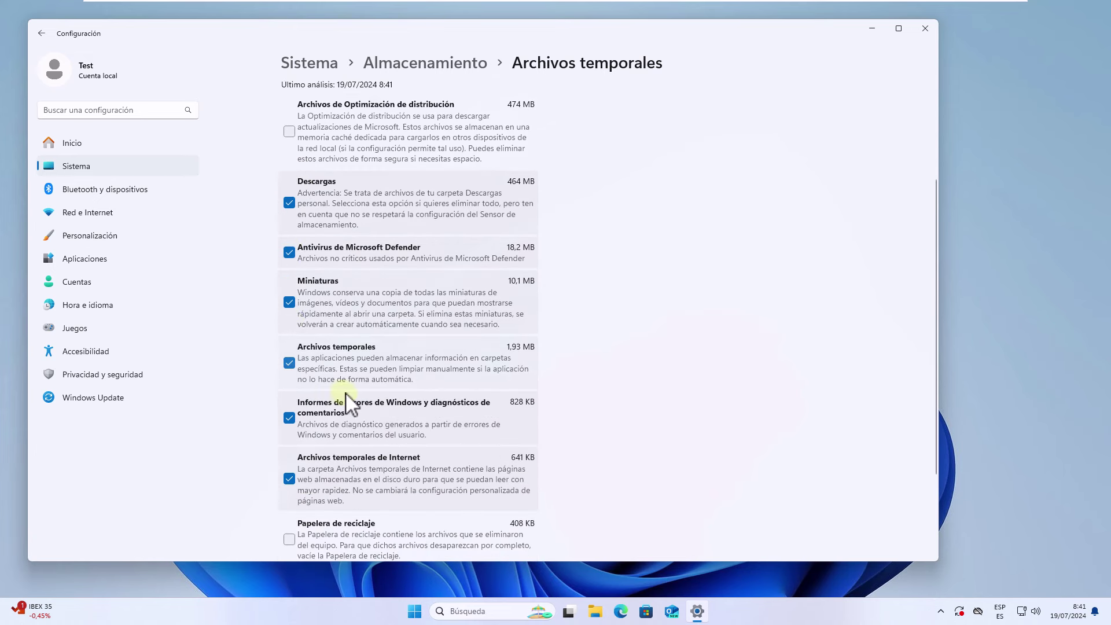
scroll(301, 451, "down", 2)
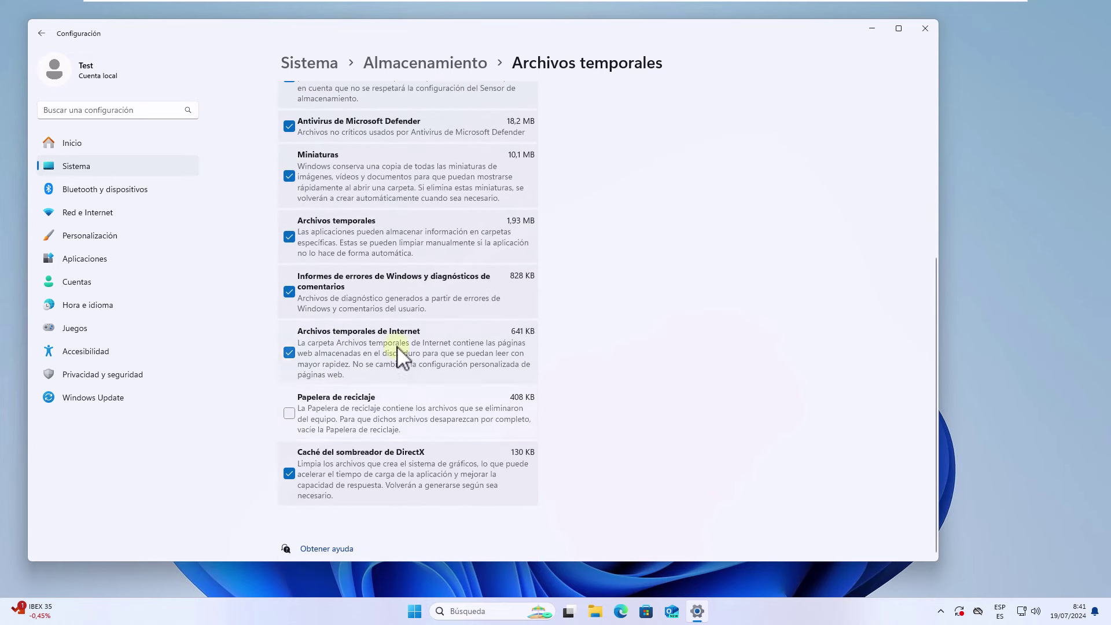
scroll(537, 460, "up", 5)
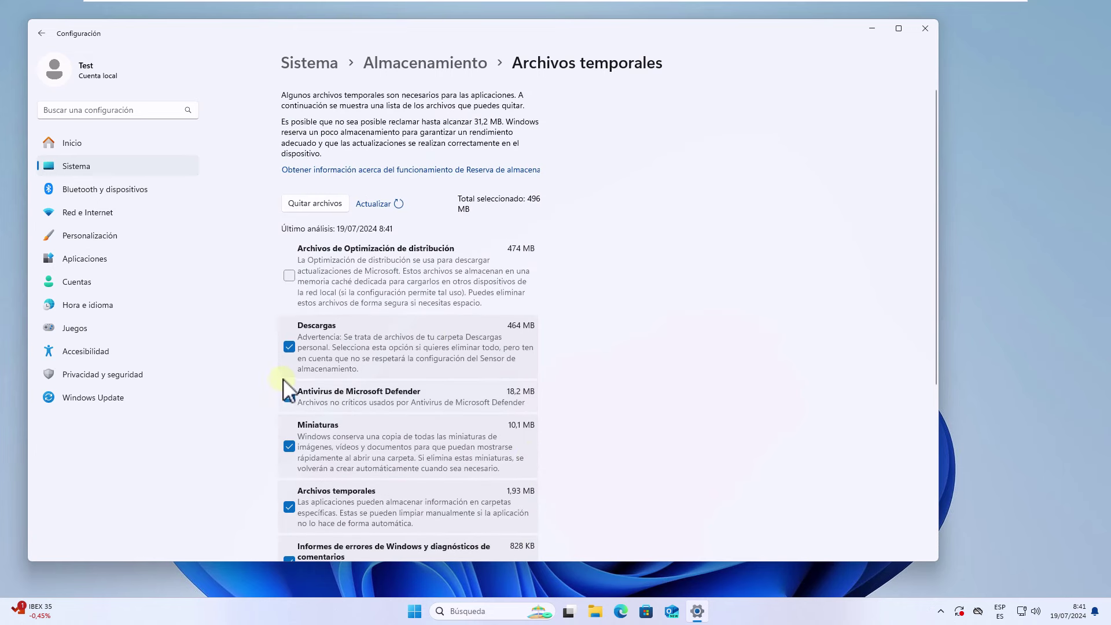
left_click(315, 203)
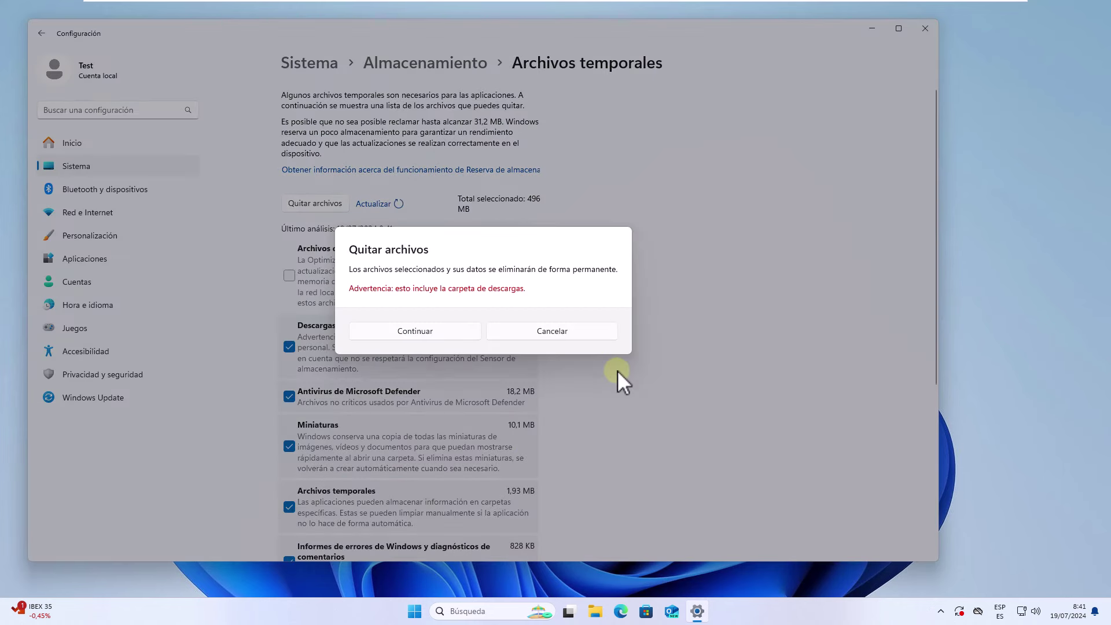
left_click(442, 331)
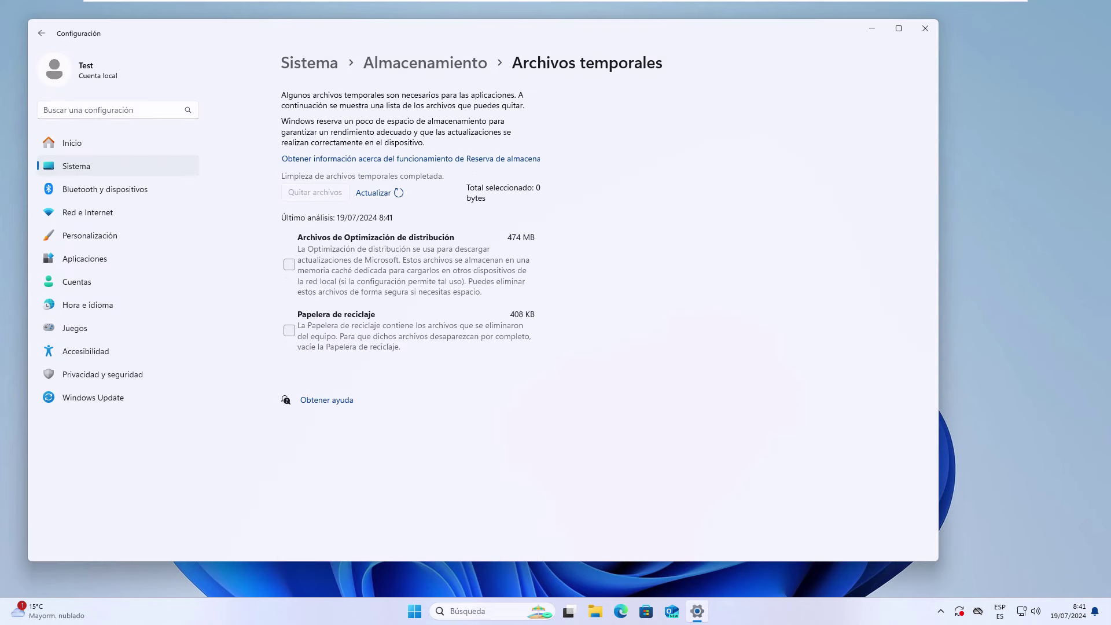
Step: Configure Sensor de almacenamiento to run Semanalmente and delete recycle bin files older than 14 días
left_click(421, 64)
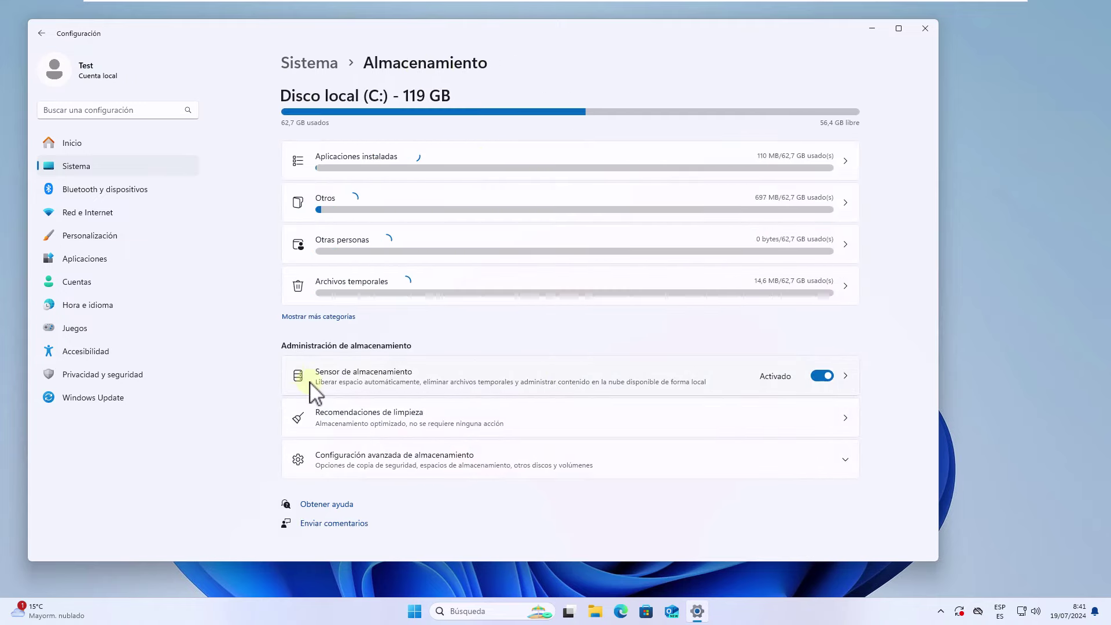
left_click(431, 389)
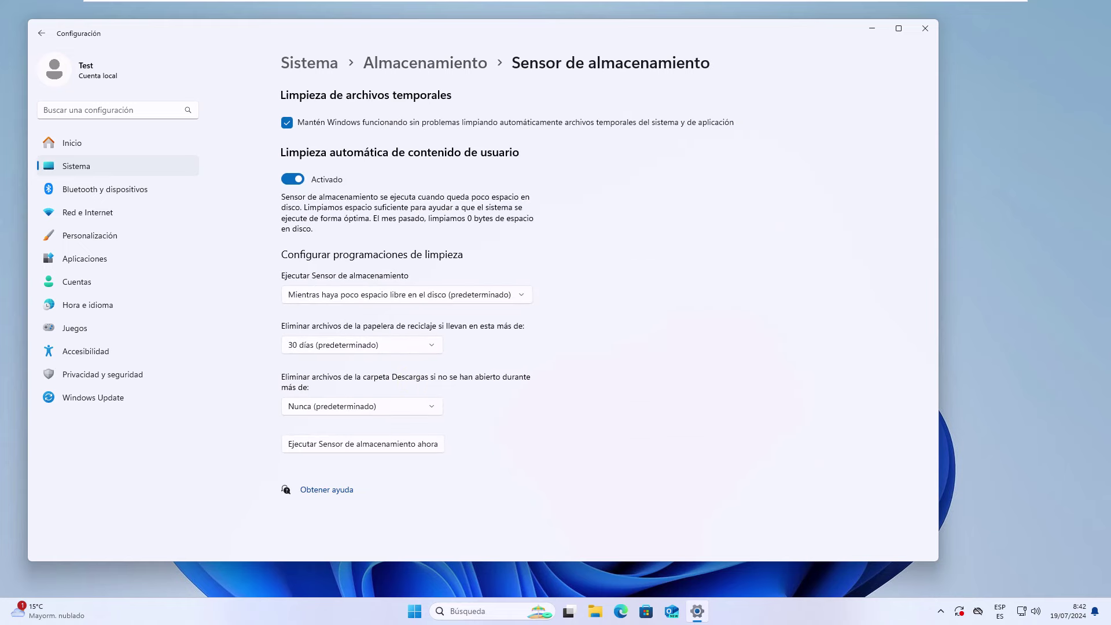
left_click(526, 296)
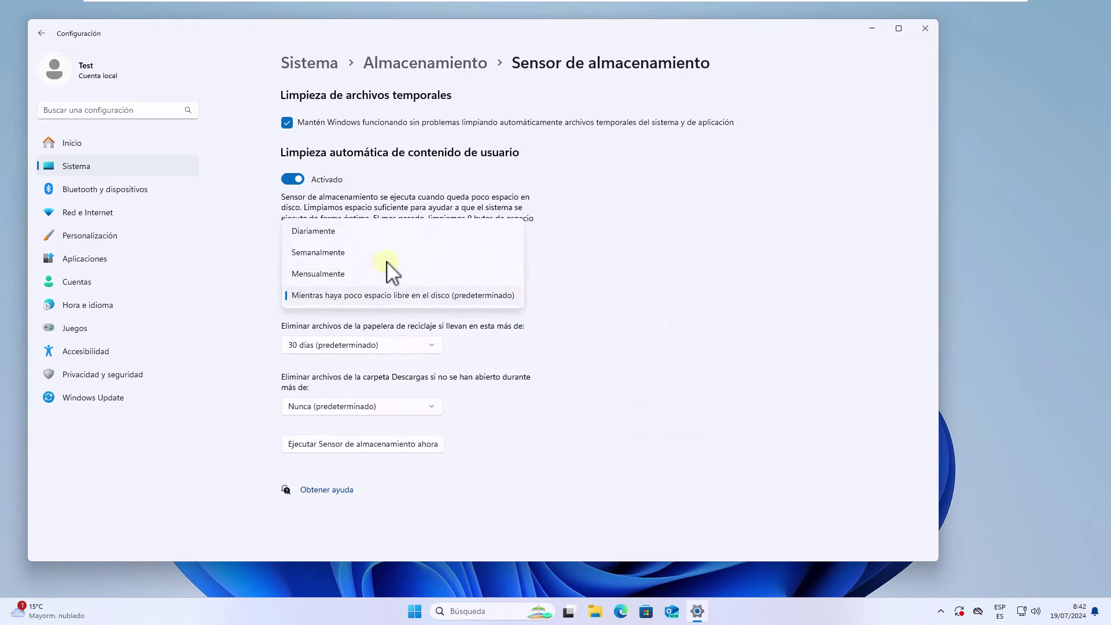
left_click(386, 253)
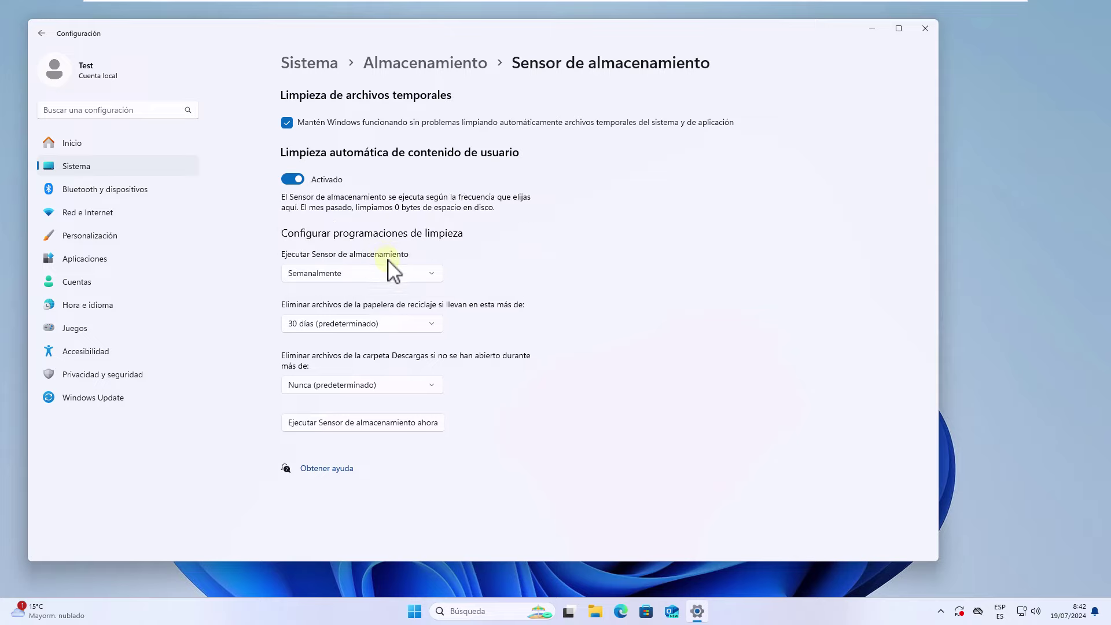
left_click(416, 325)
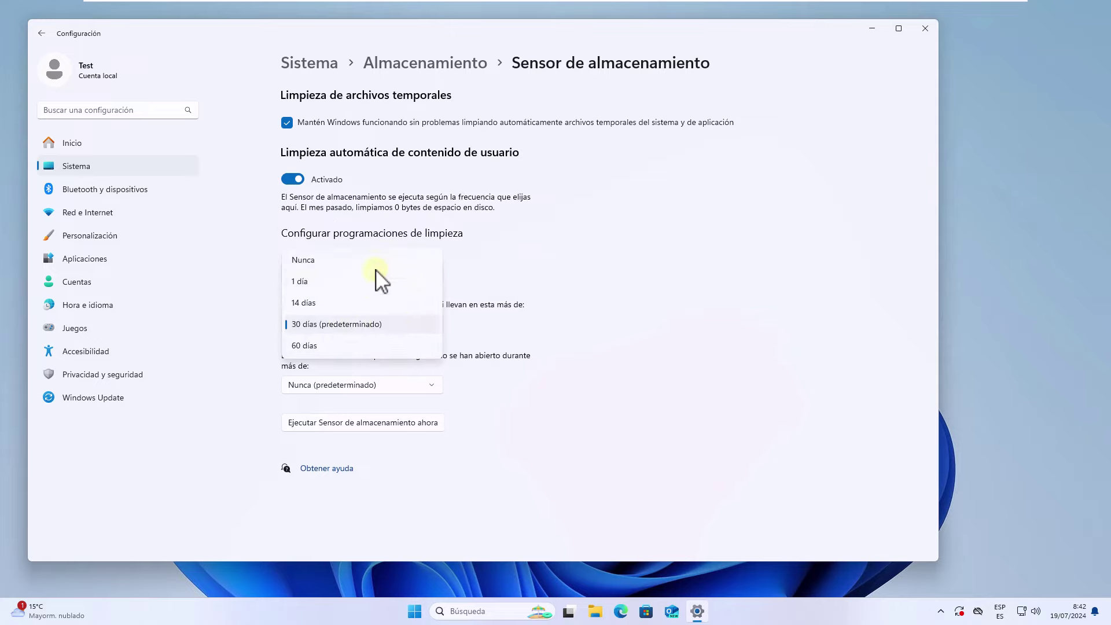
left_click(377, 303)
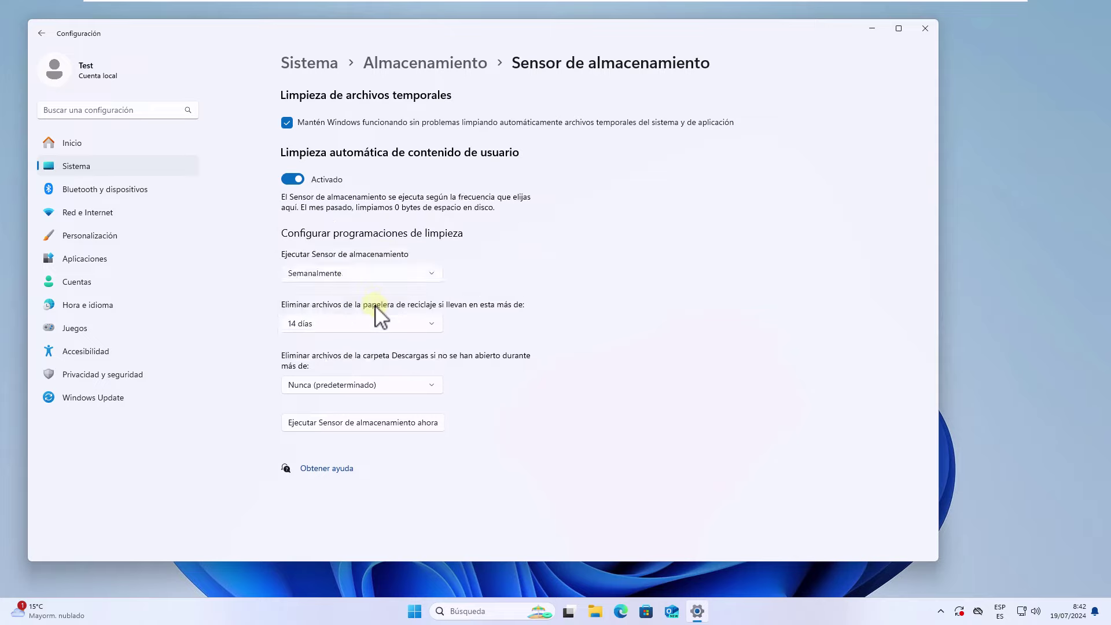
Step: Schedule Sensor de almacenamiento to delete unopened files from the Descargas folder and return to the Almacenamiento page
left_click(396, 385)
left_click(325, 431)
left_click(445, 68)
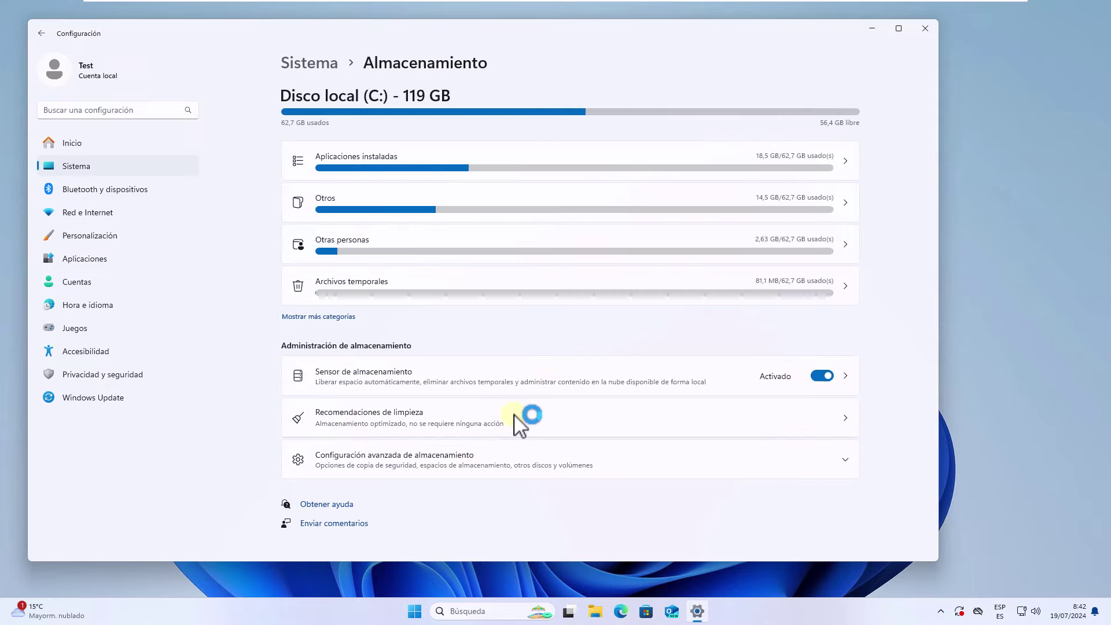
Step: Start optimizing drive C: with Optimización de unidad from the advanced storage settings, and close both windows
left_click(549, 458)
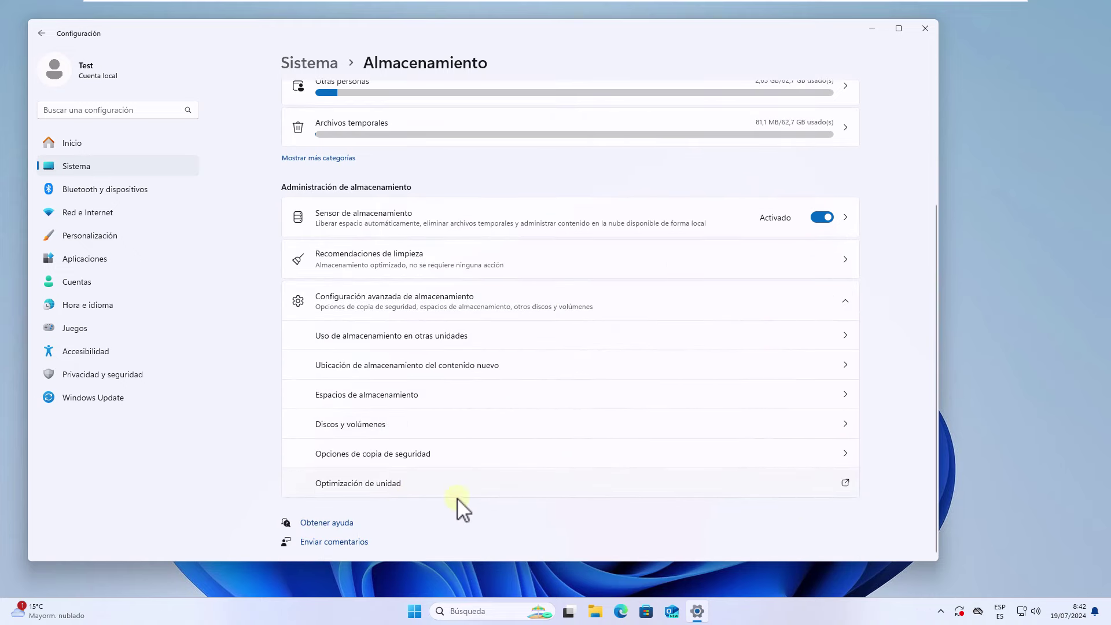
left_click(621, 489)
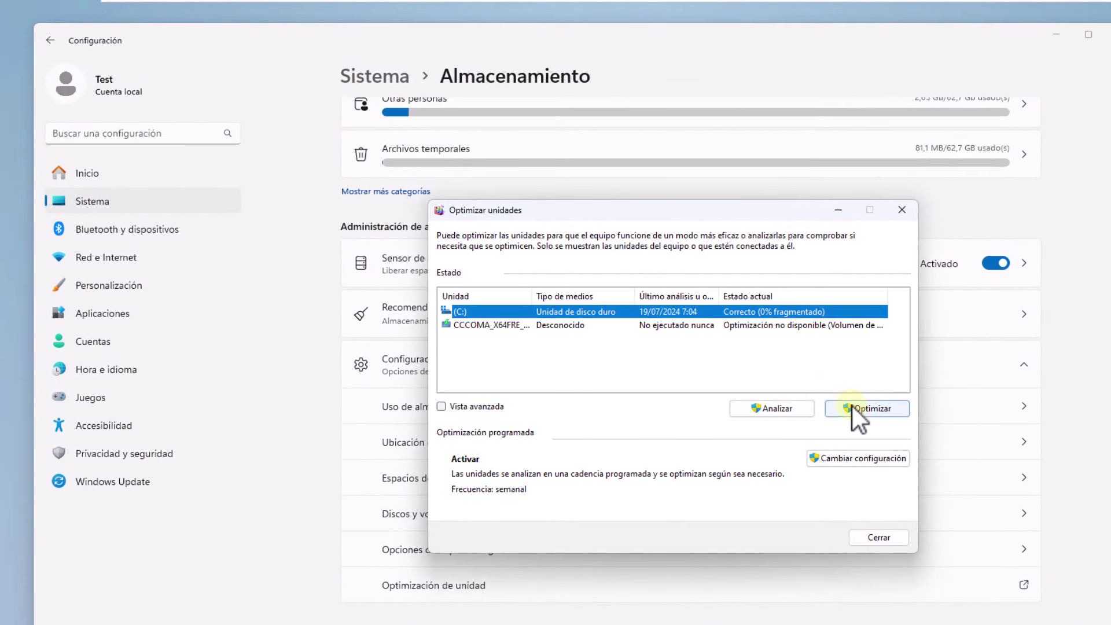
left_click(853, 408)
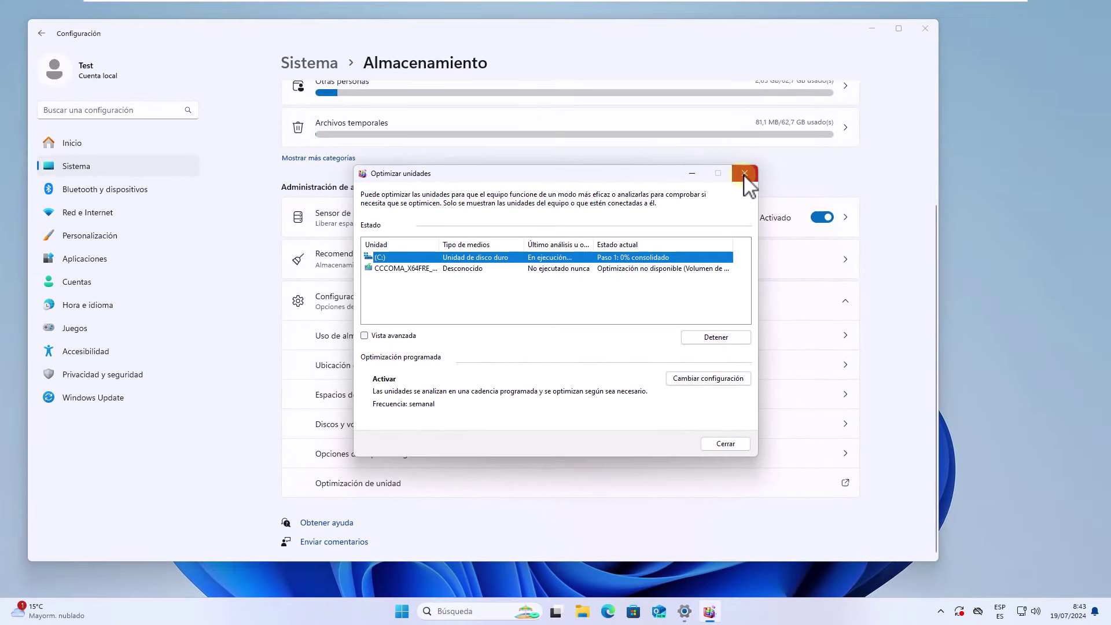
left_click(855, 198)
left_click(924, 28)
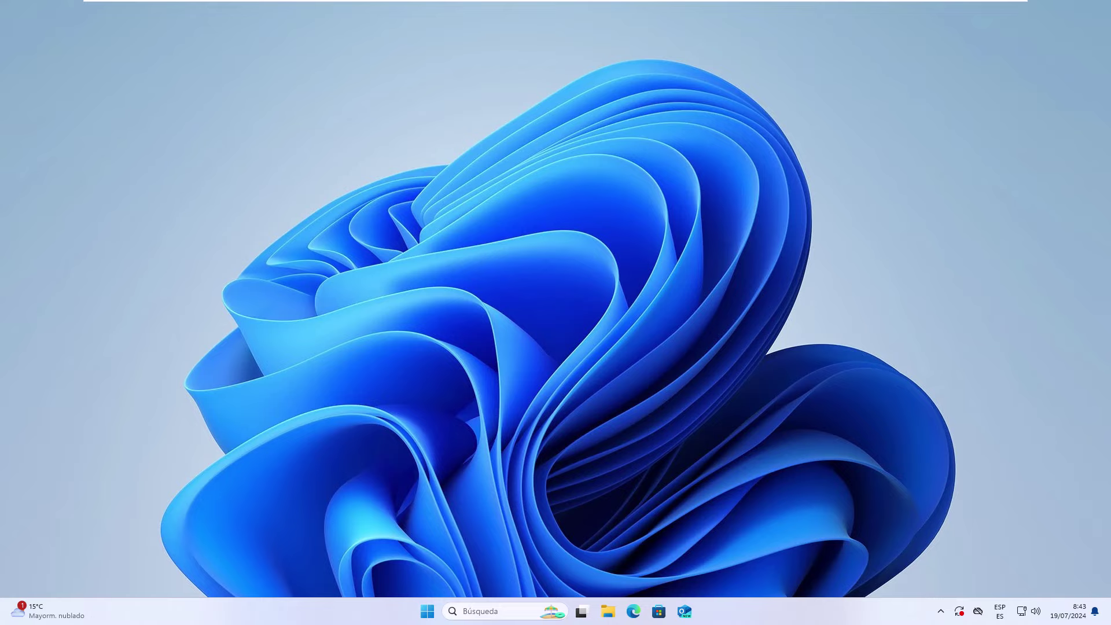
Step: Reopen Configuración, look through the Sistema options, and open the Barra de tareas page under Personalización
left_click(428, 611)
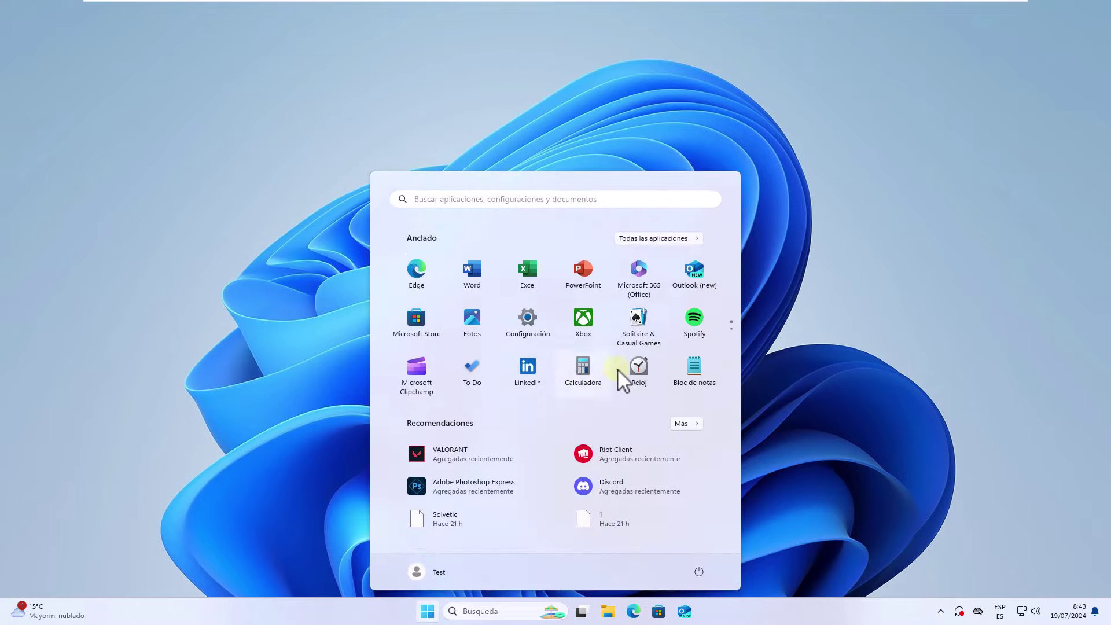
left_click(544, 324)
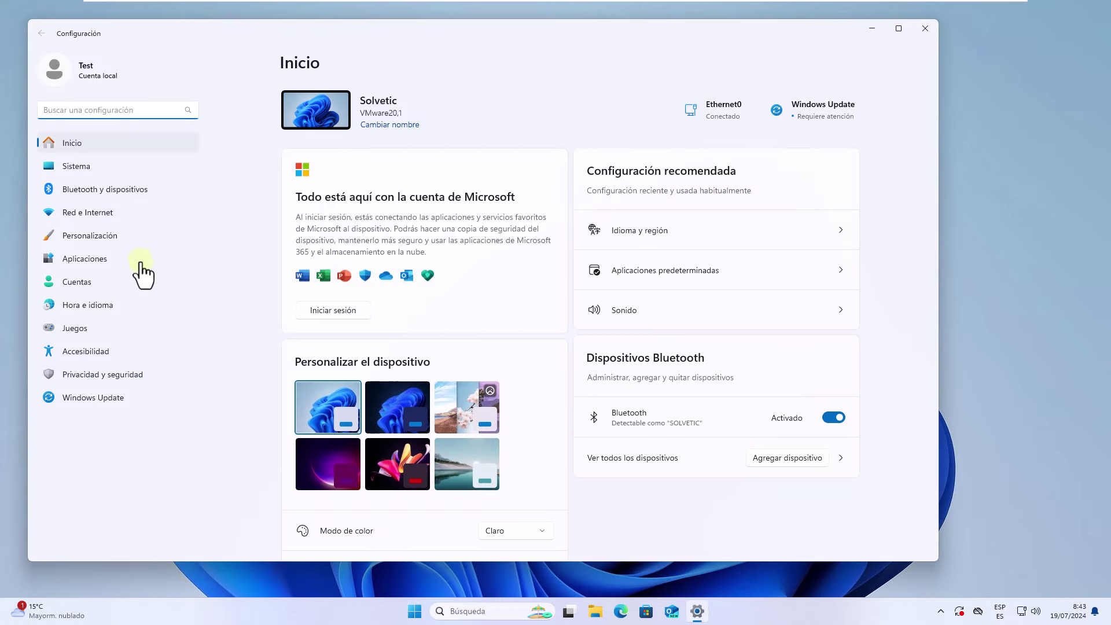
left_click(108, 169)
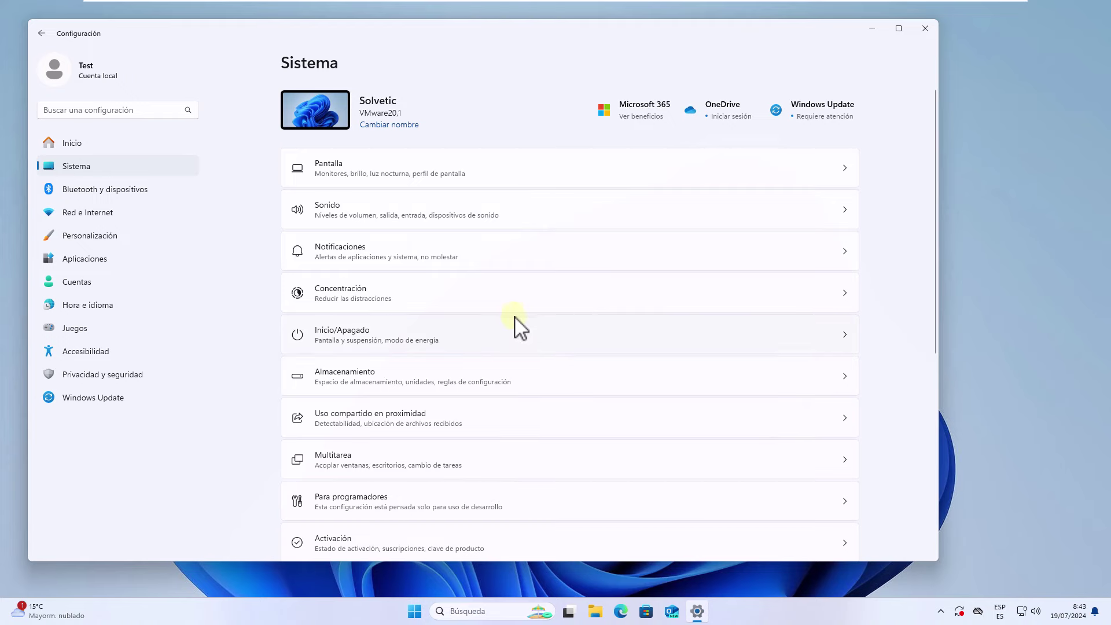
scroll(523, 356, "down", 3)
scroll(496, 486, "down", 5)
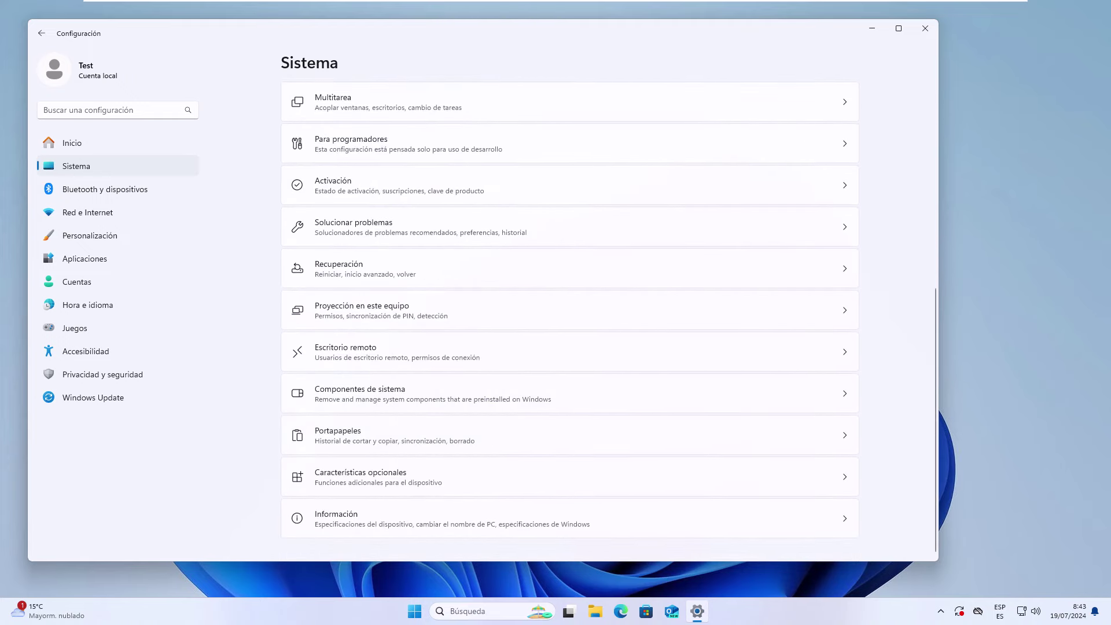
left_click(140, 238)
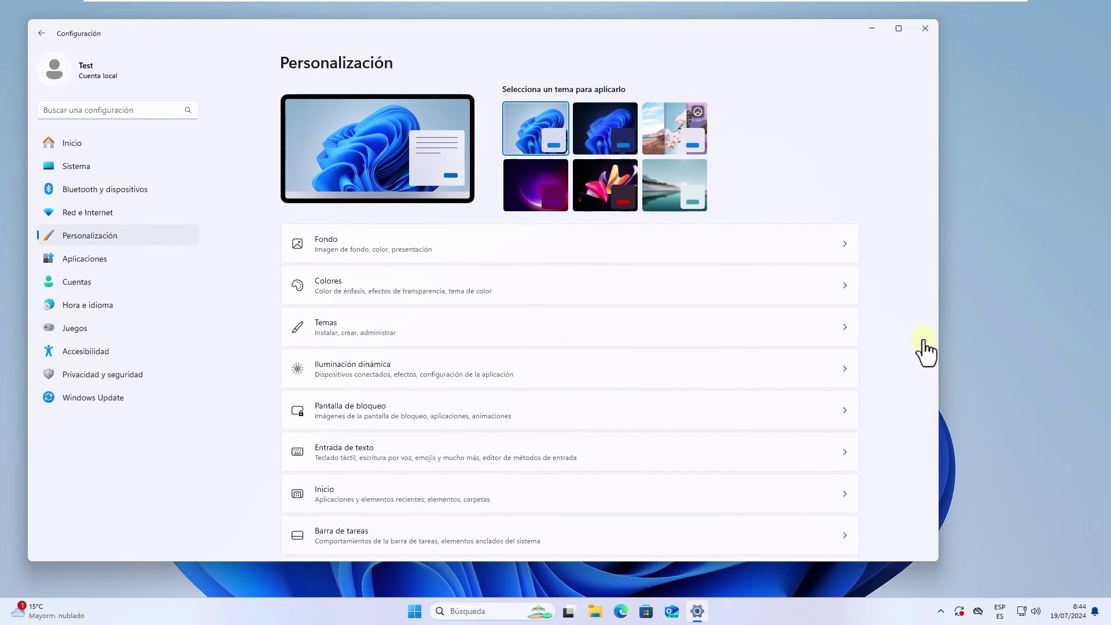
scroll(776, 421, "down", 3)
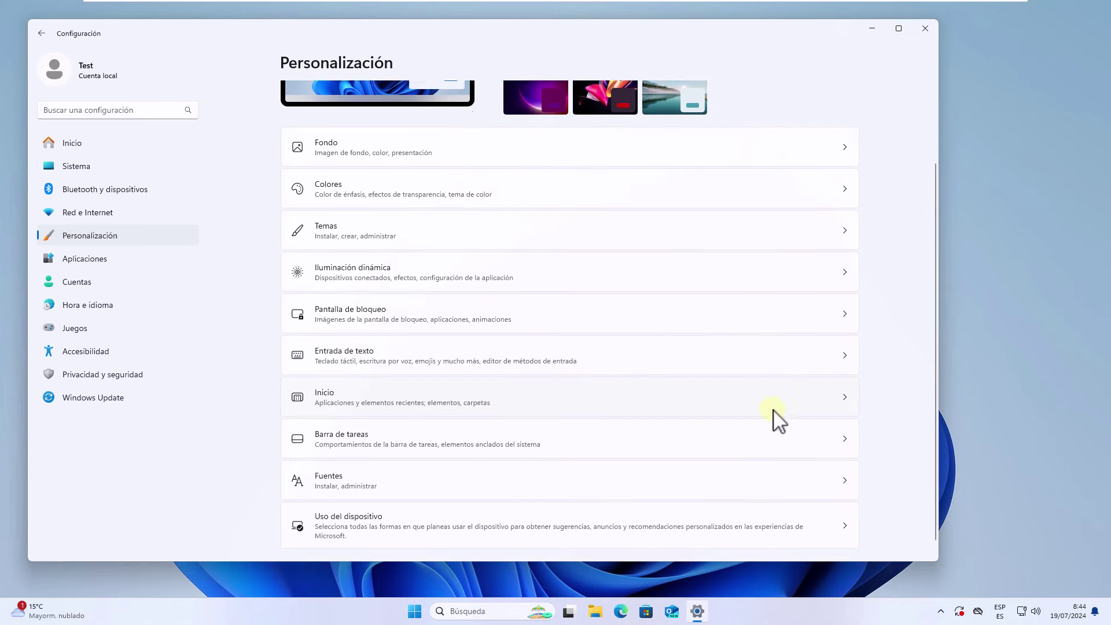
left_click(455, 433)
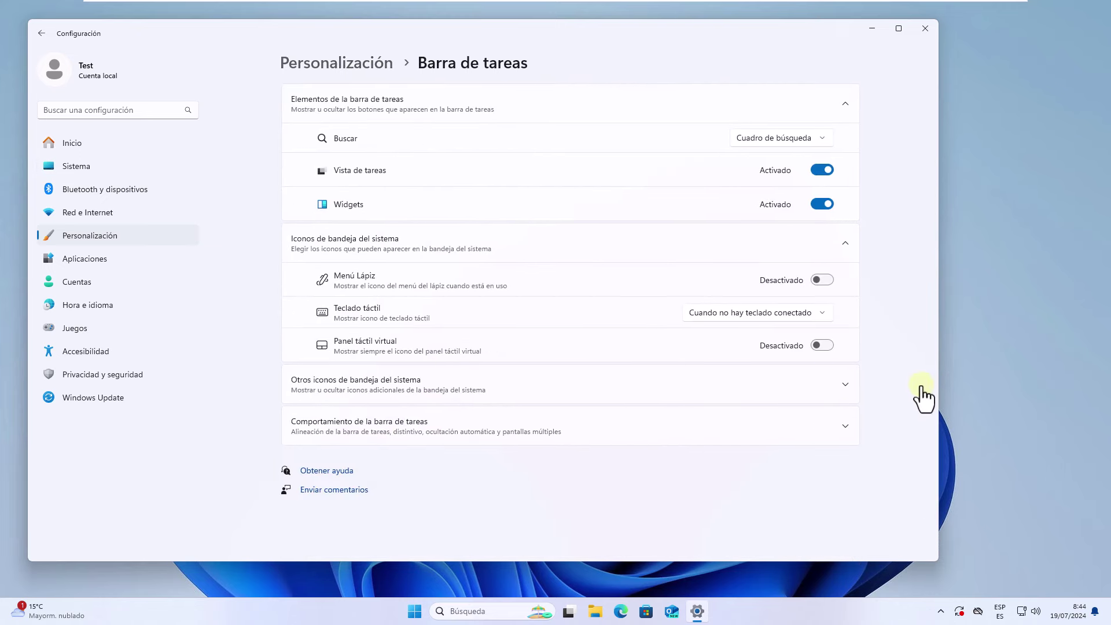
Step: Turn the Widgets and Vista de tareas taskbar items off and back on, and close Configuración
left_click(825, 204)
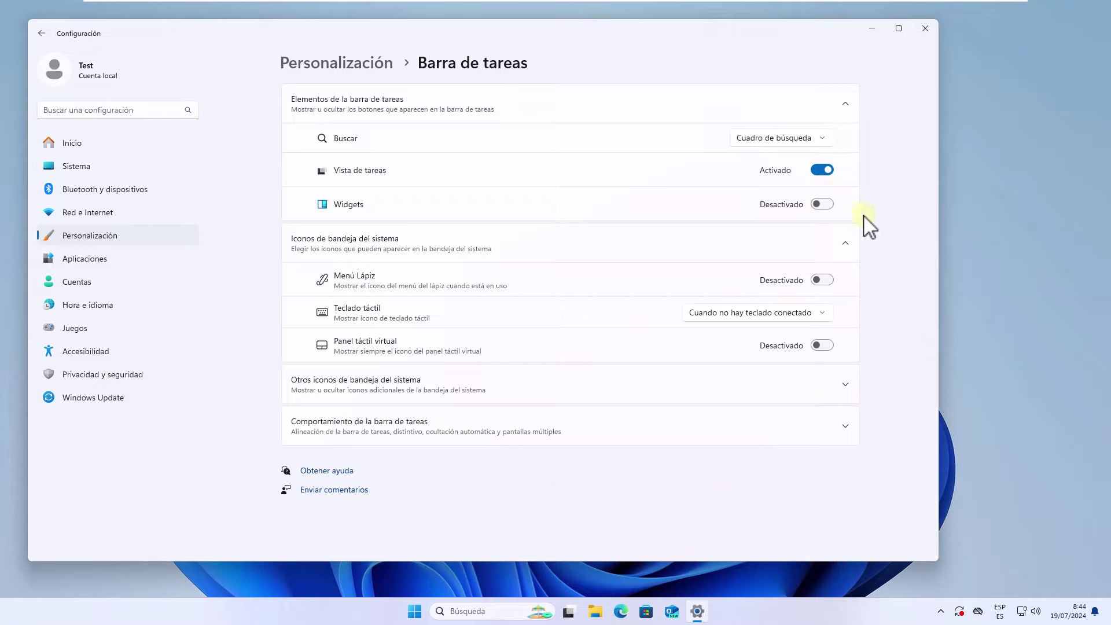
left_click(828, 171)
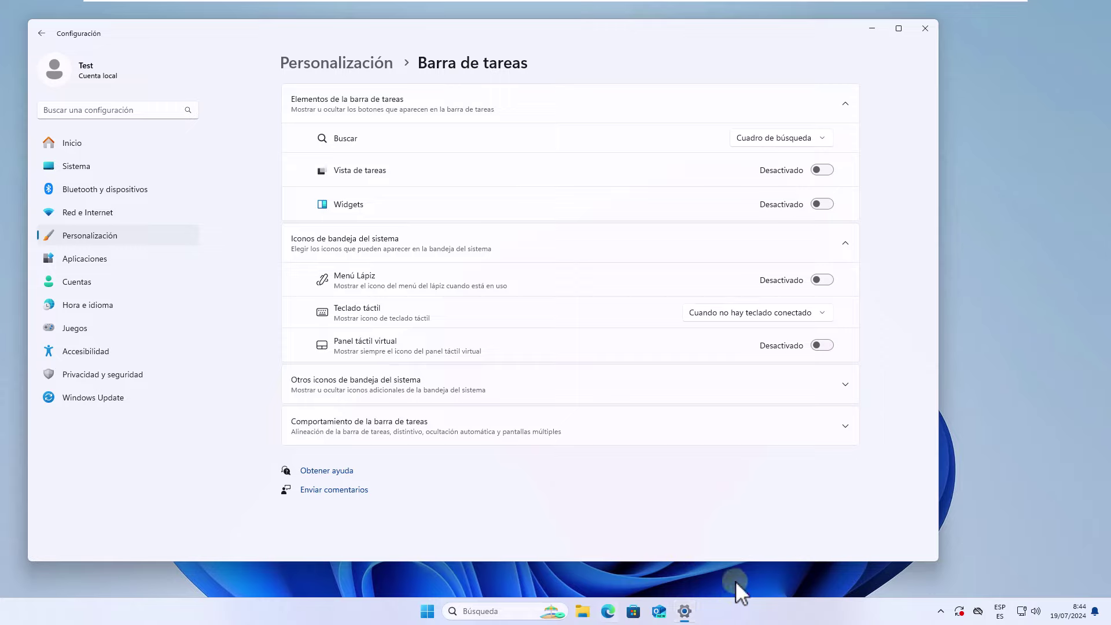
left_click(822, 170)
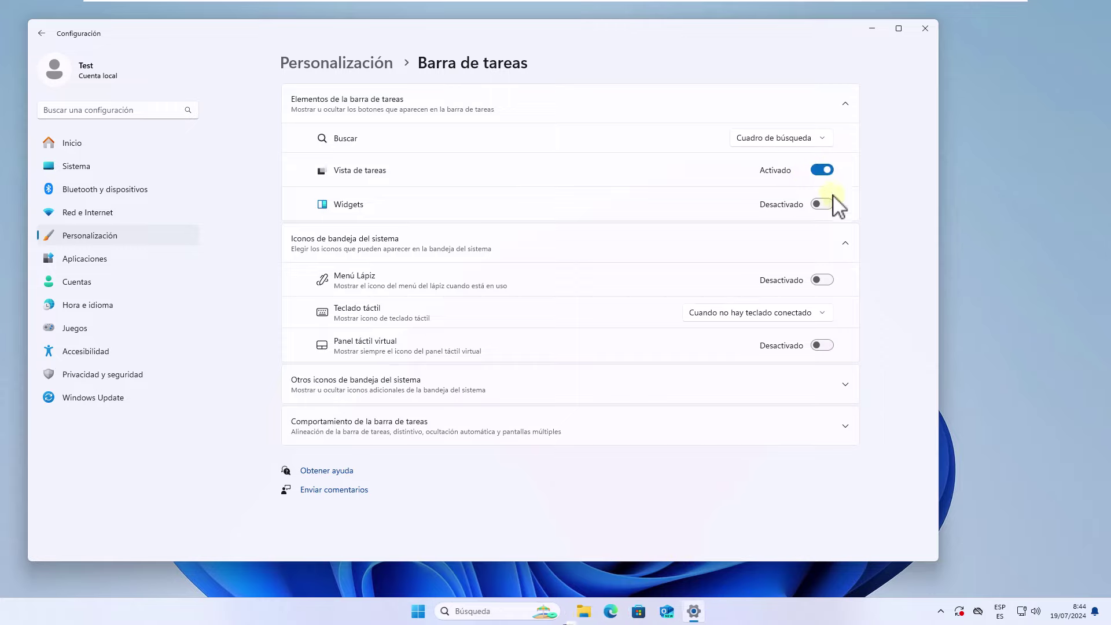
left_click(824, 204)
left_click(925, 28)
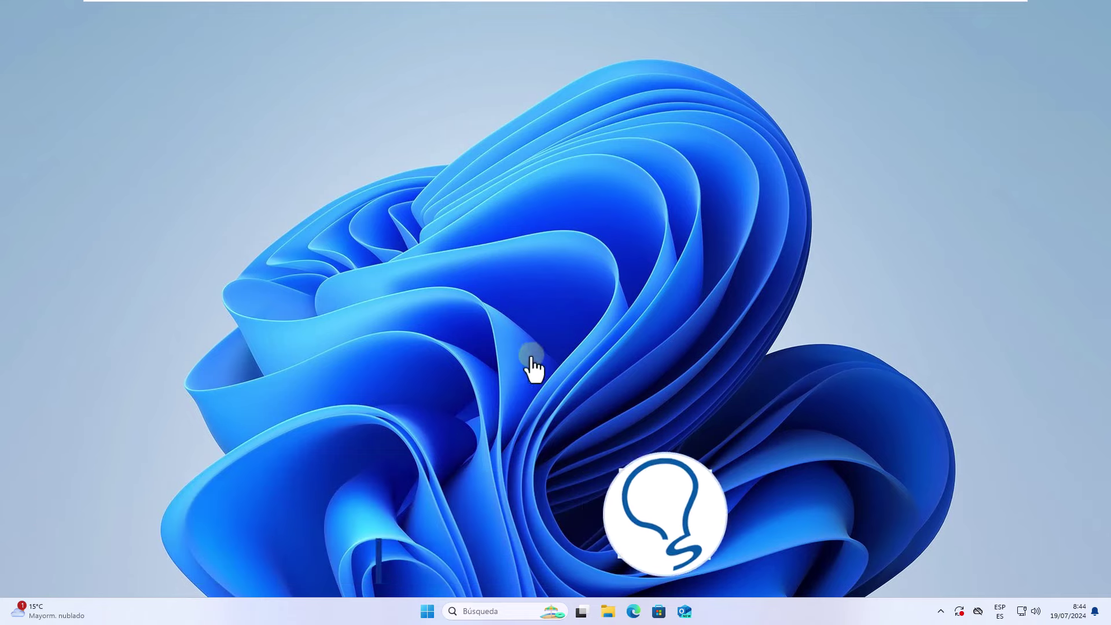
Step: Turn Archivar aplicaciones off and back on in Configuración avanzada de aplicaciones, and close Configuración
left_click(427, 610)
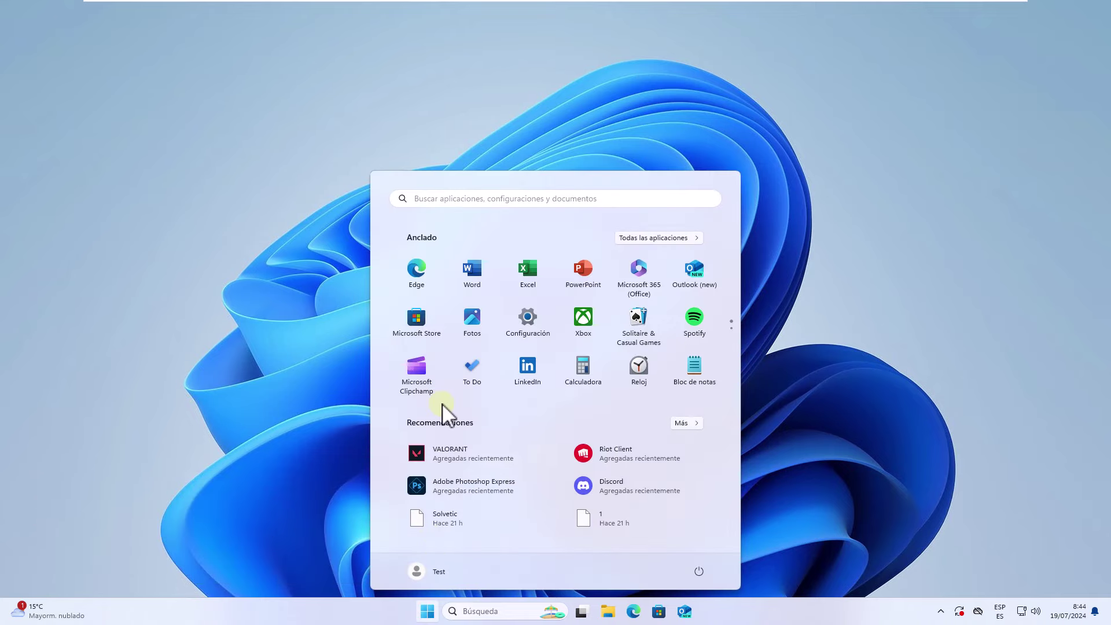
left_click(527, 321)
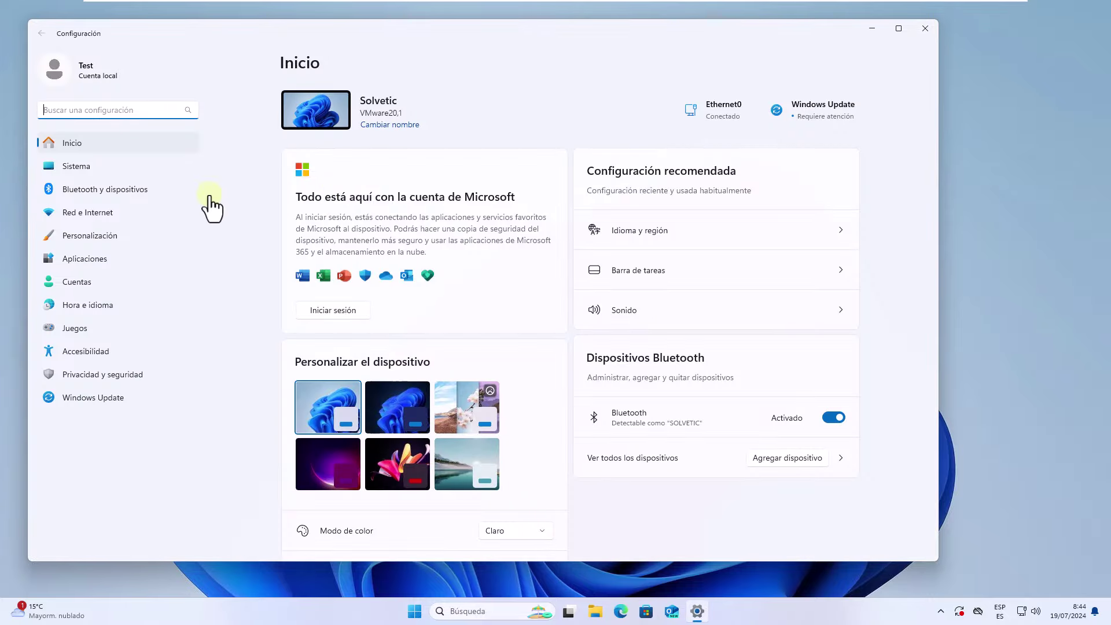
left_click(122, 260)
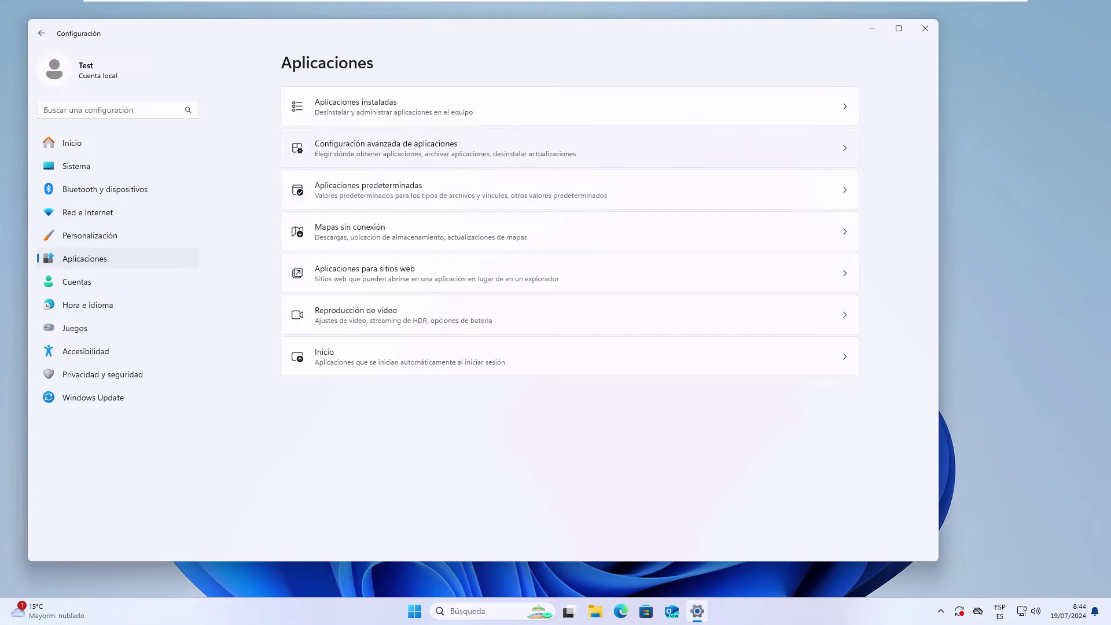
left_click(386, 148)
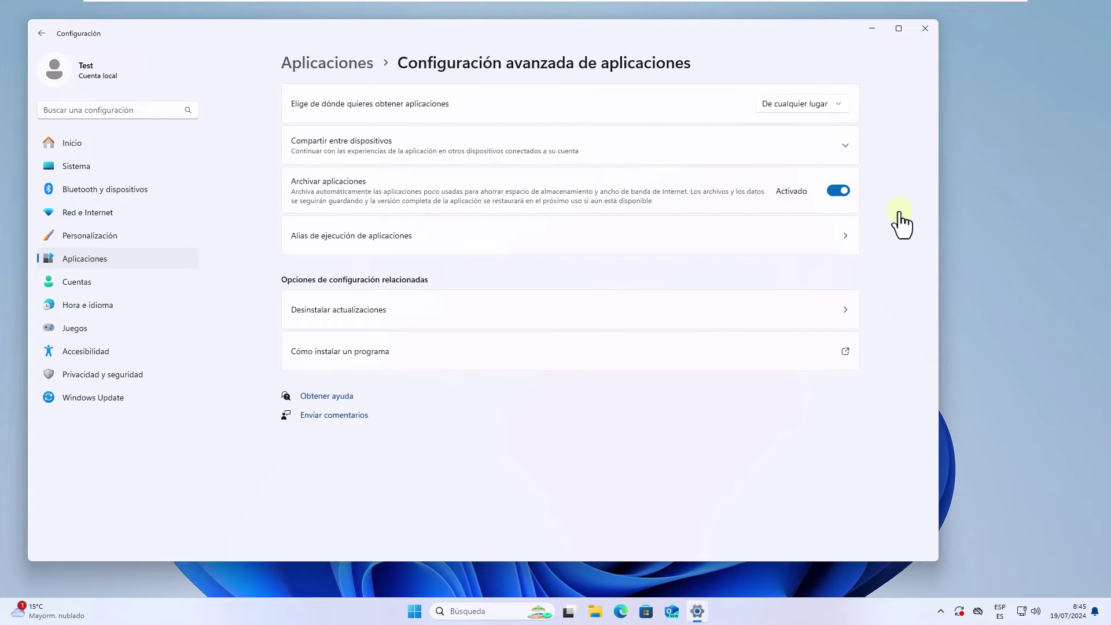
left_click(836, 191)
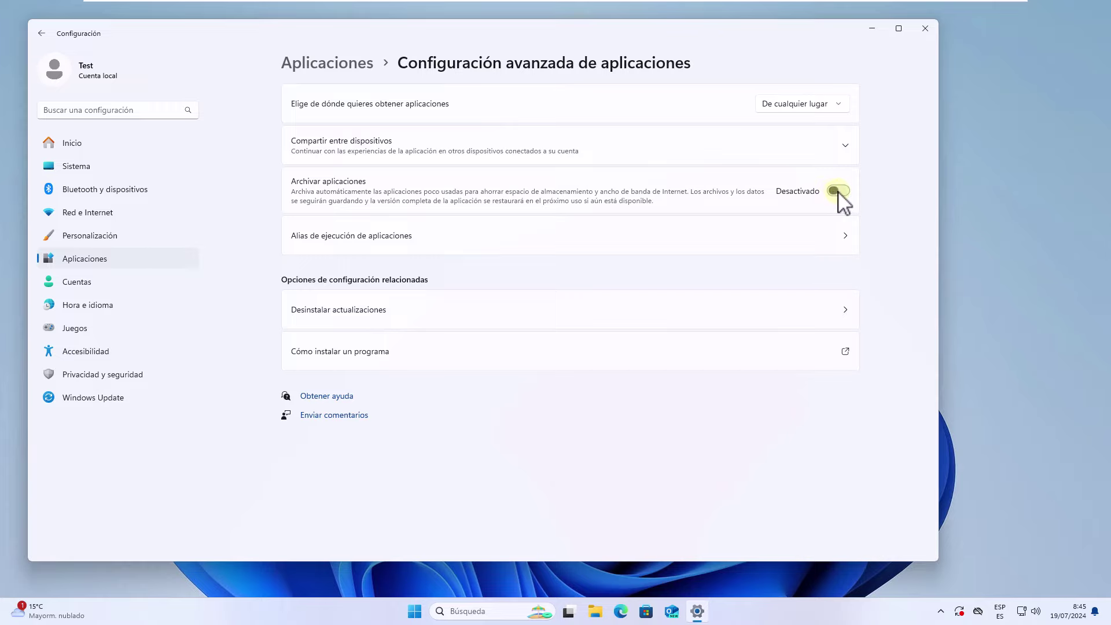
left_click(839, 192)
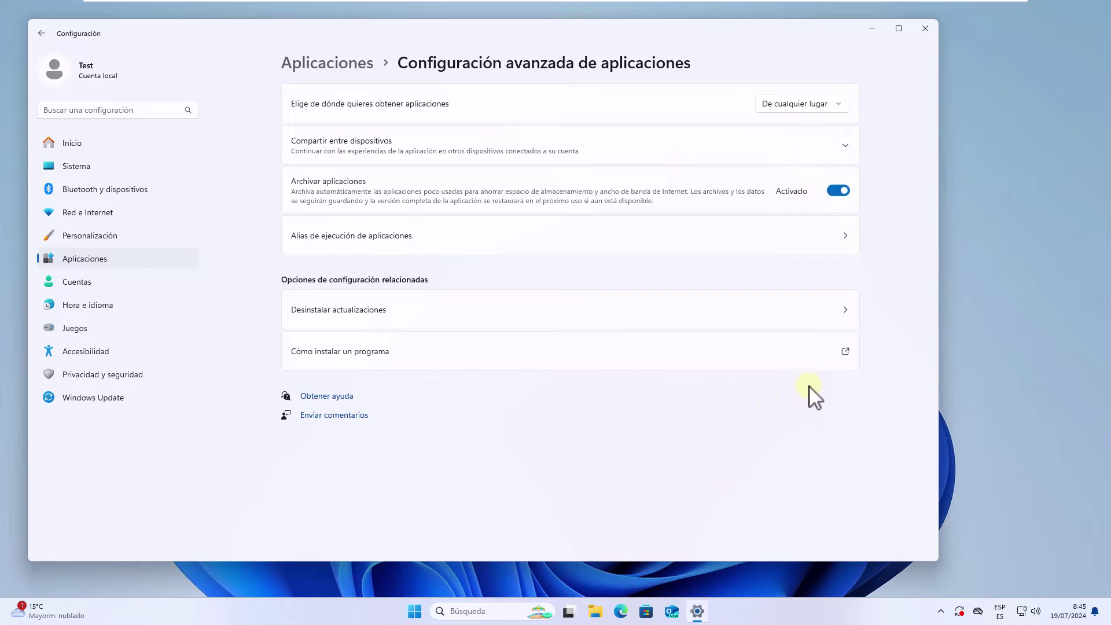
left_click(925, 28)
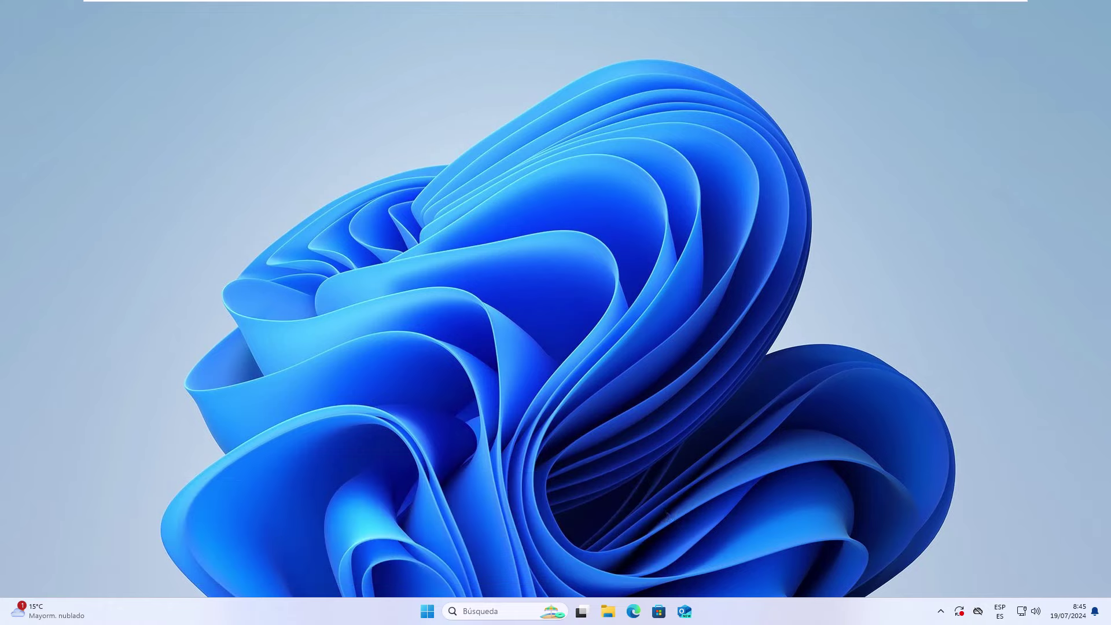
Step: Search Windows for "juego", open Configuración del Modo Juego to check the Modo Juego setting, and close the window
left_click(497, 606)
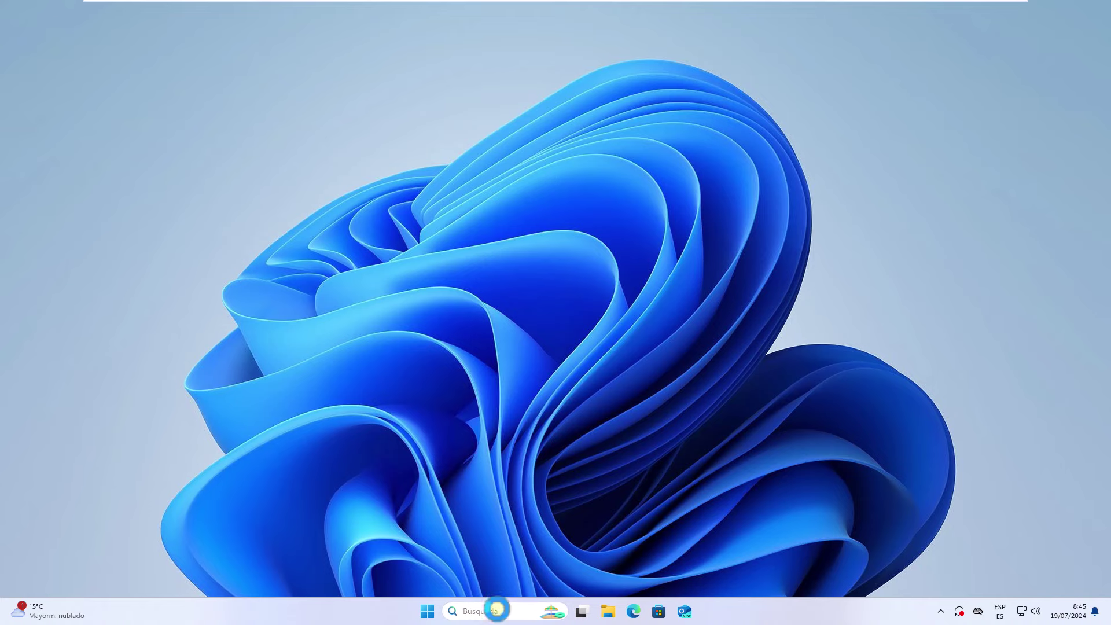
type("juego")
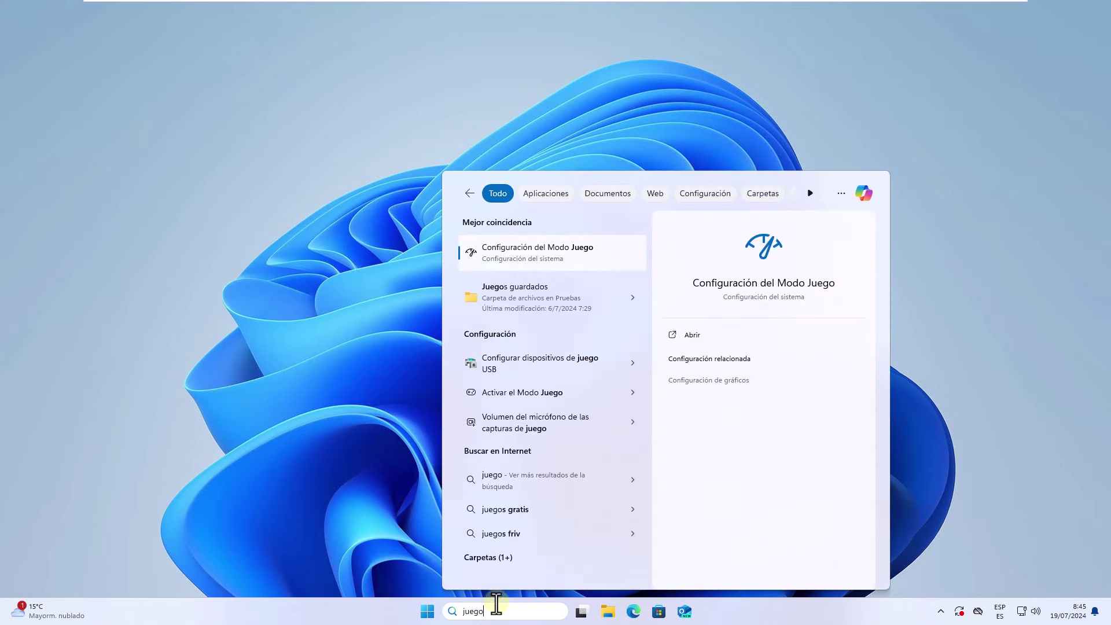
left_click(610, 258)
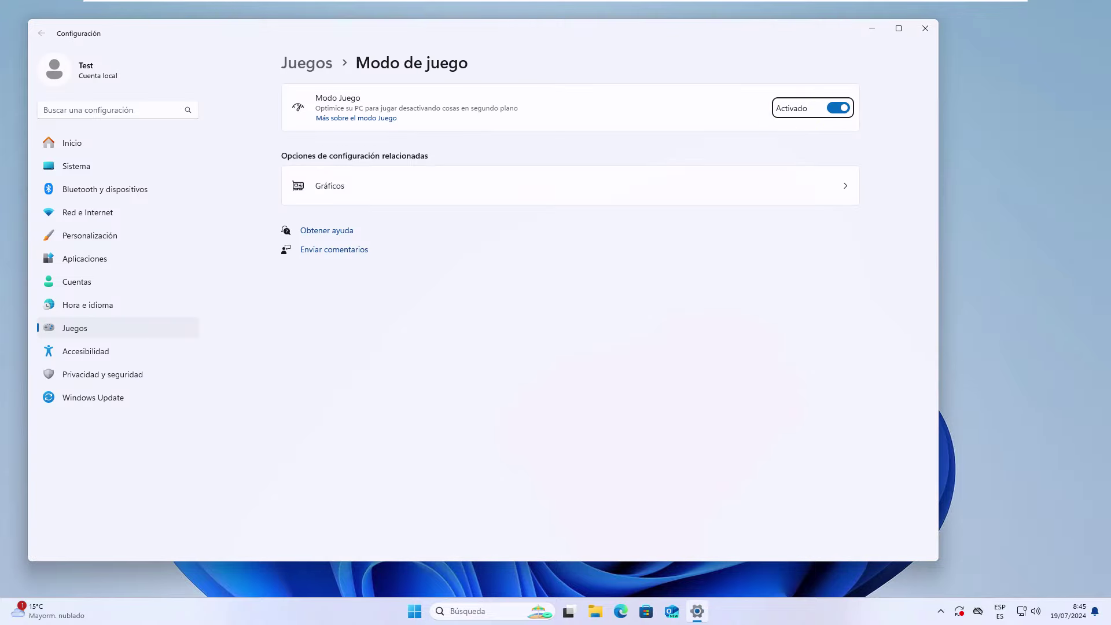
left_click(925, 28)
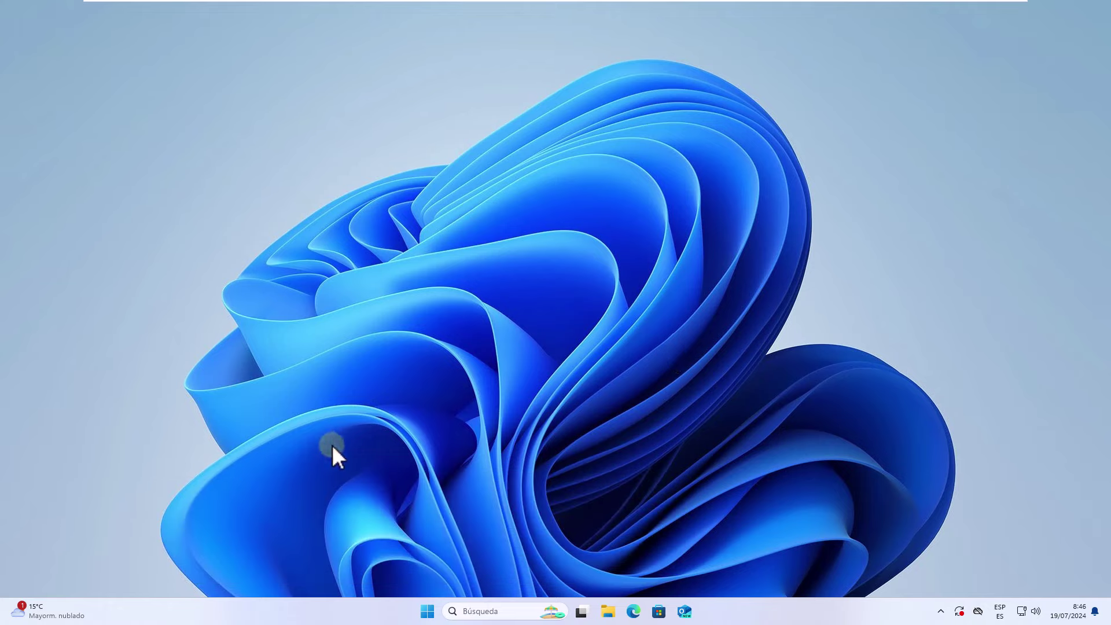
Step: Turn off Efectos de transparencia and Efectos de animación in the Efectos visuales settings under Accesibilidad, and dismiss Configuración
left_click(427, 611)
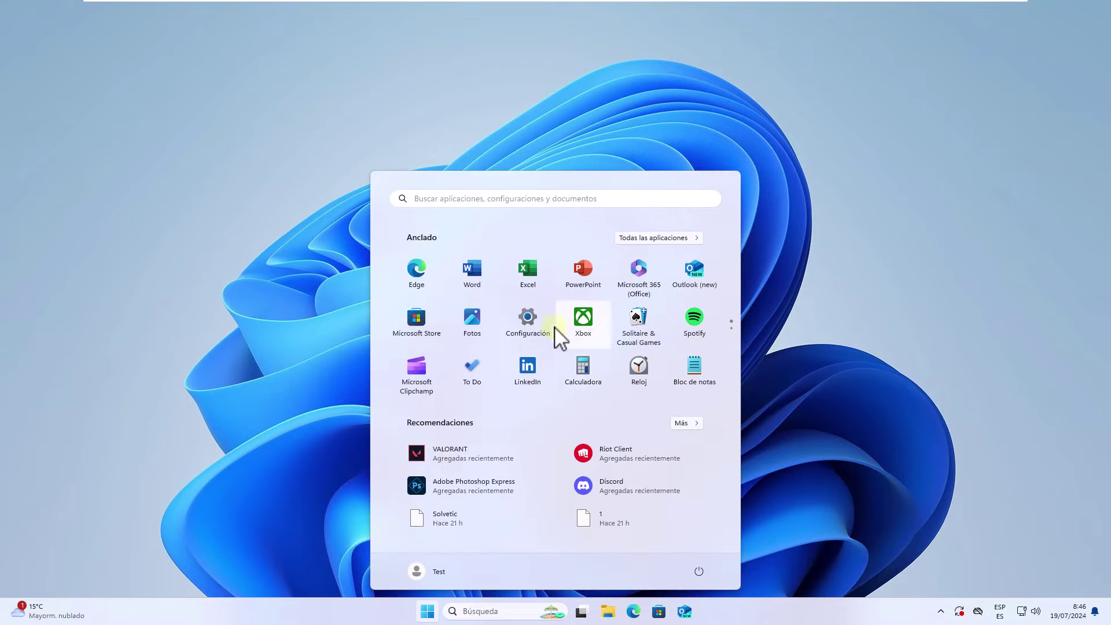
left_click(532, 326)
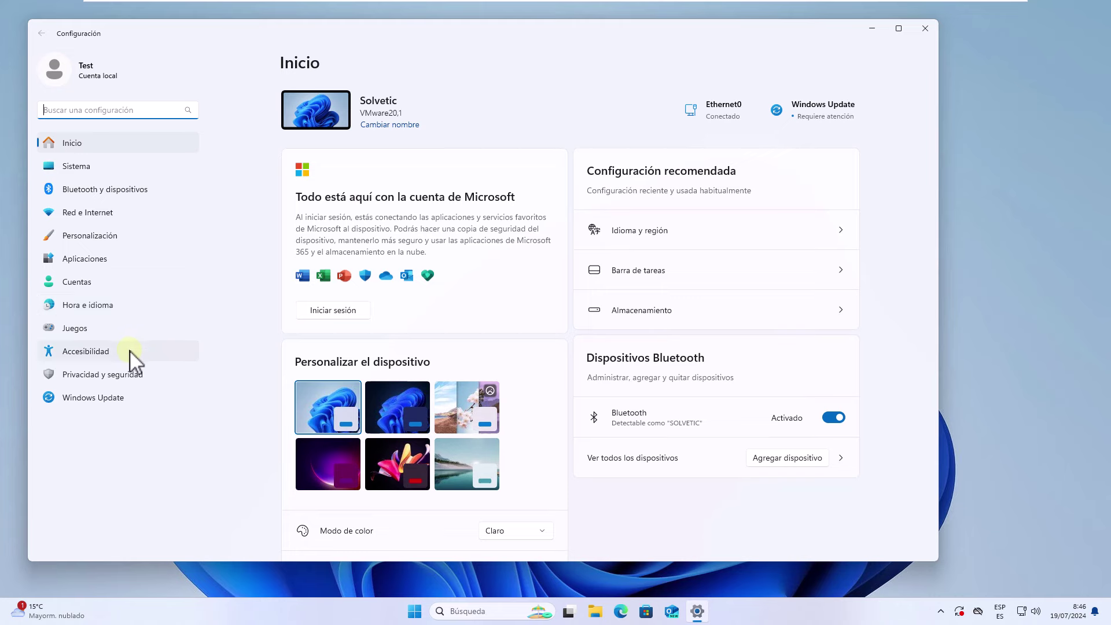
left_click(134, 361)
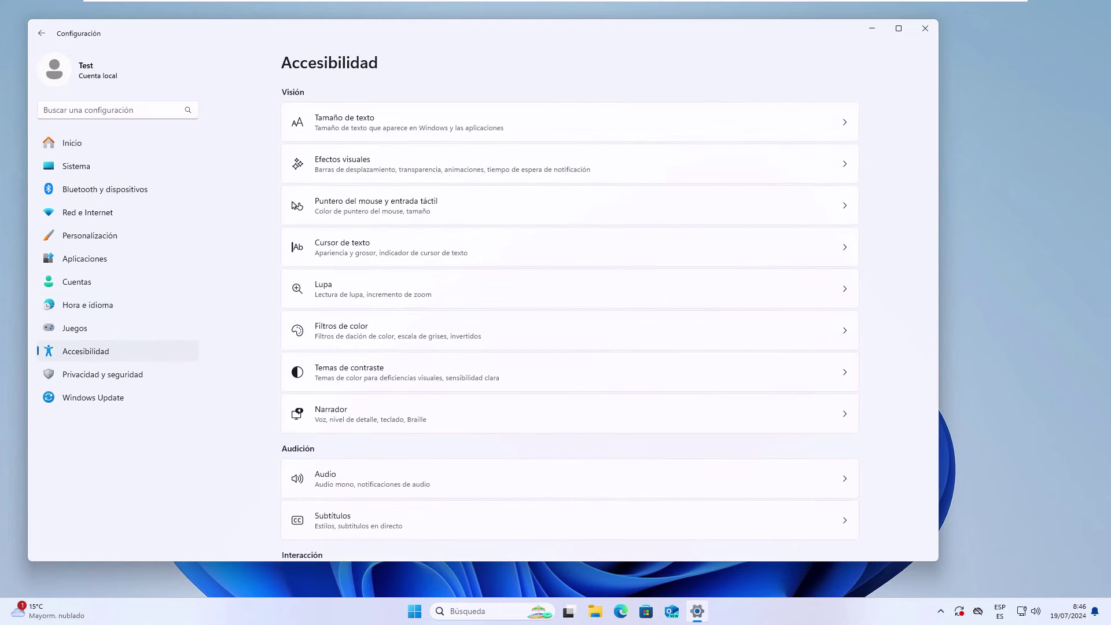
left_click(509, 172)
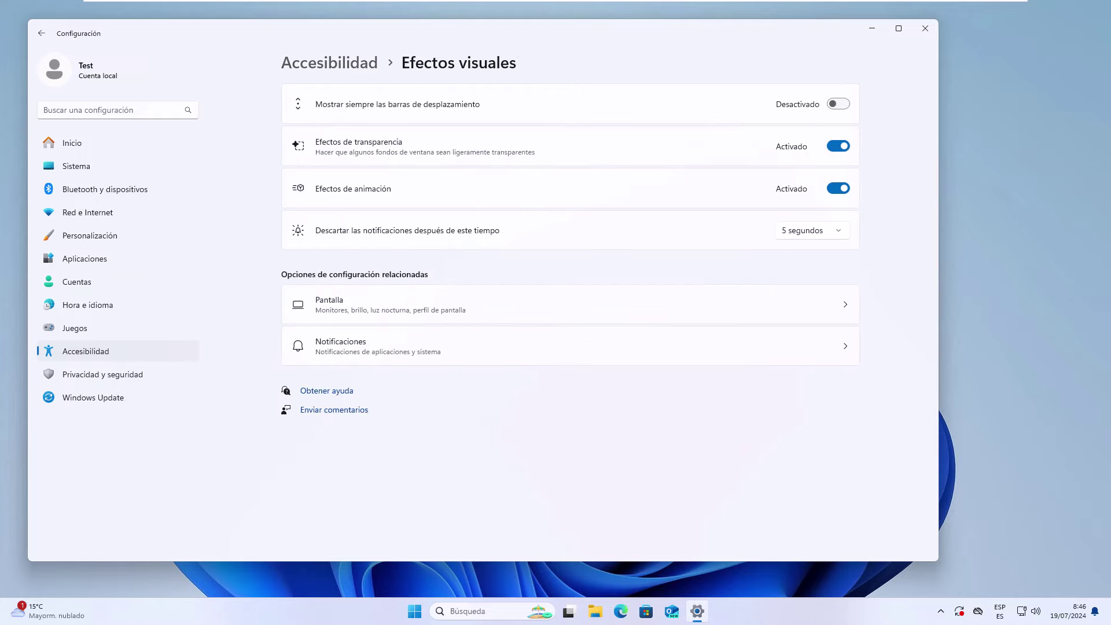
left_click(840, 147)
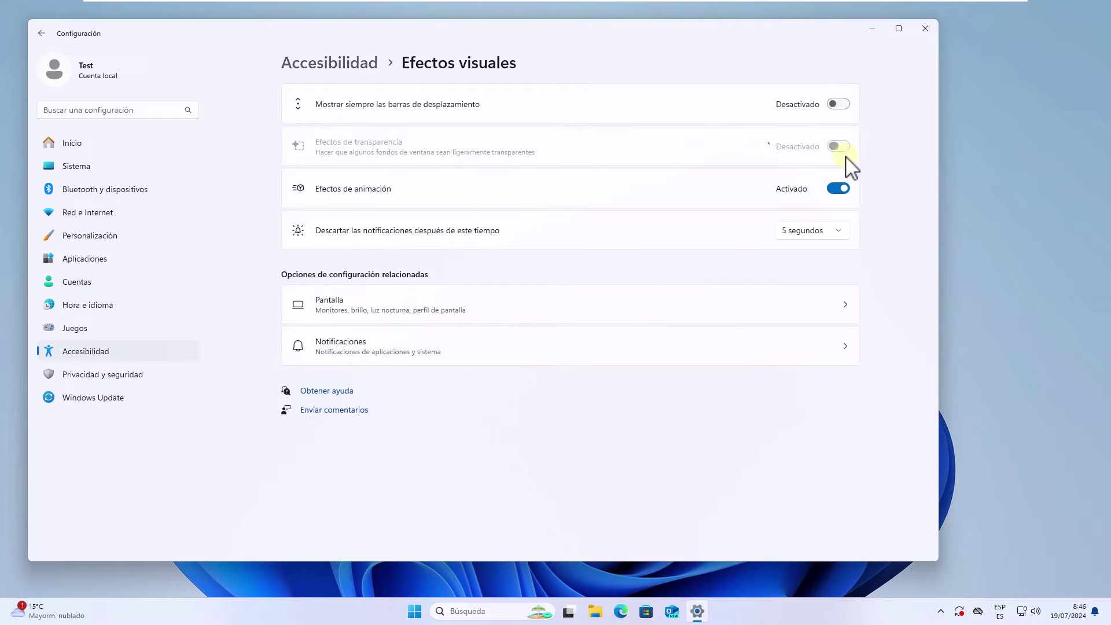
left_click(840, 188)
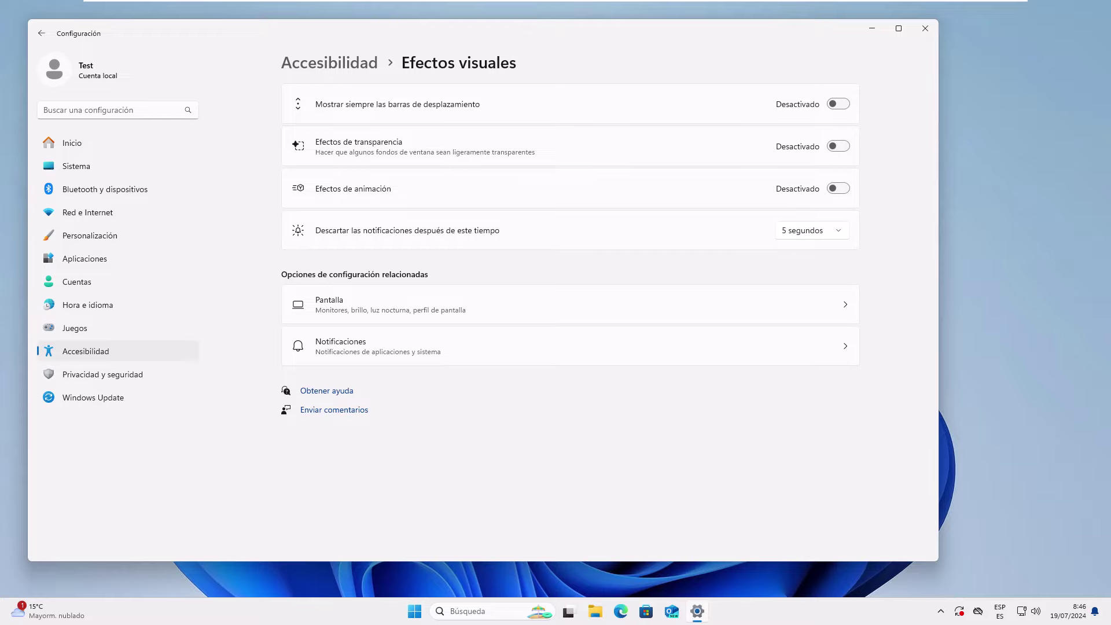
left_click(872, 29)
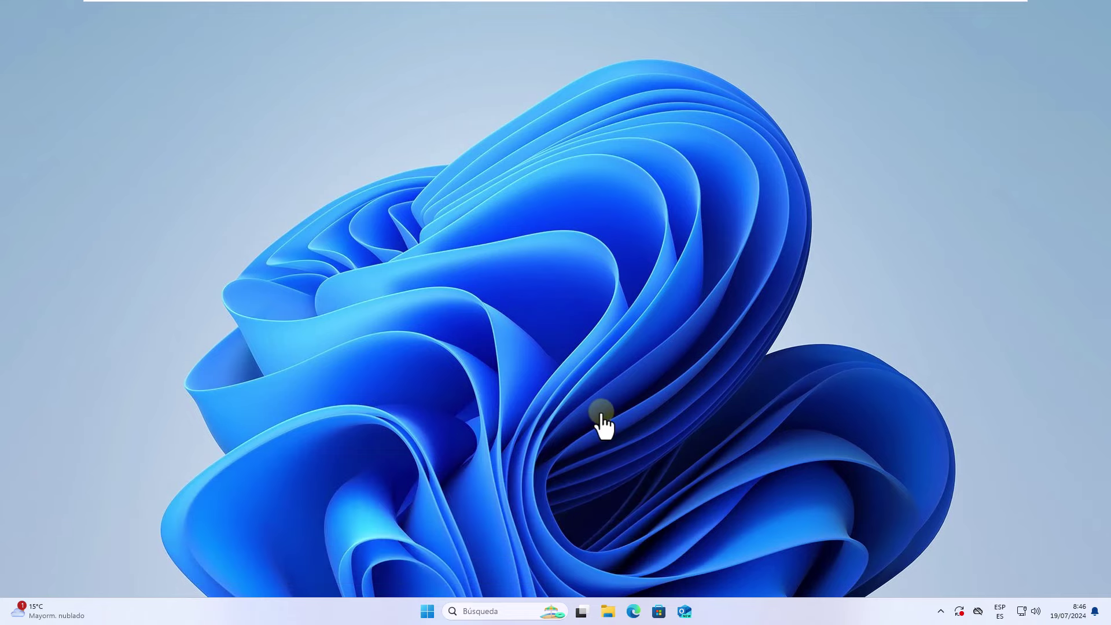
Step: Turn off all four permission options in the General settings under Privacidad y seguridad in Configuración
left_click(427, 611)
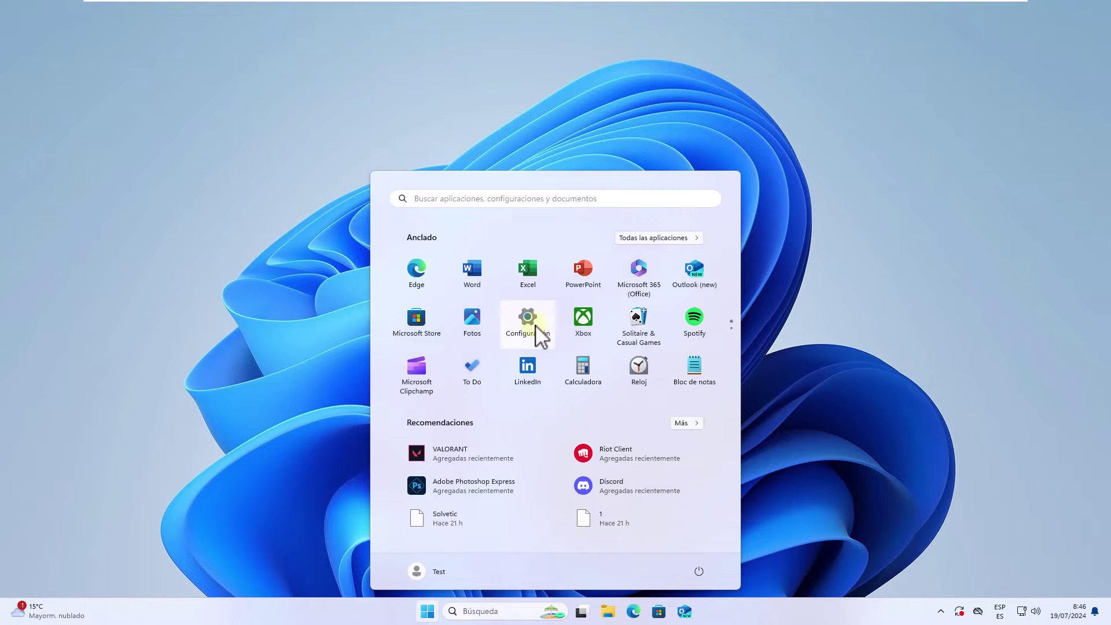
left_click(541, 328)
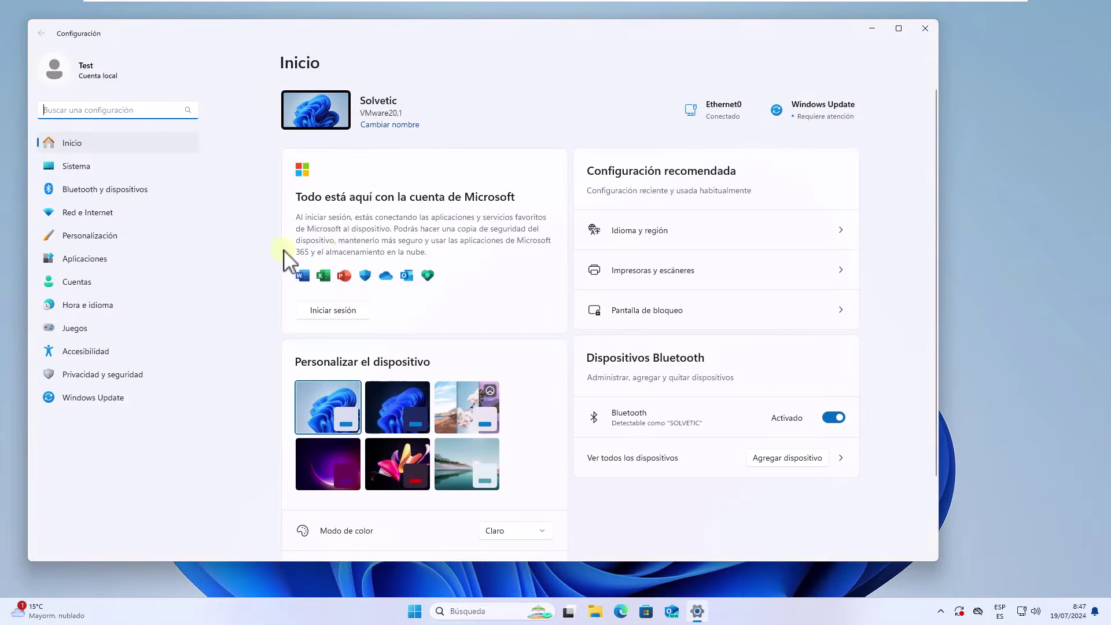
left_click(135, 370)
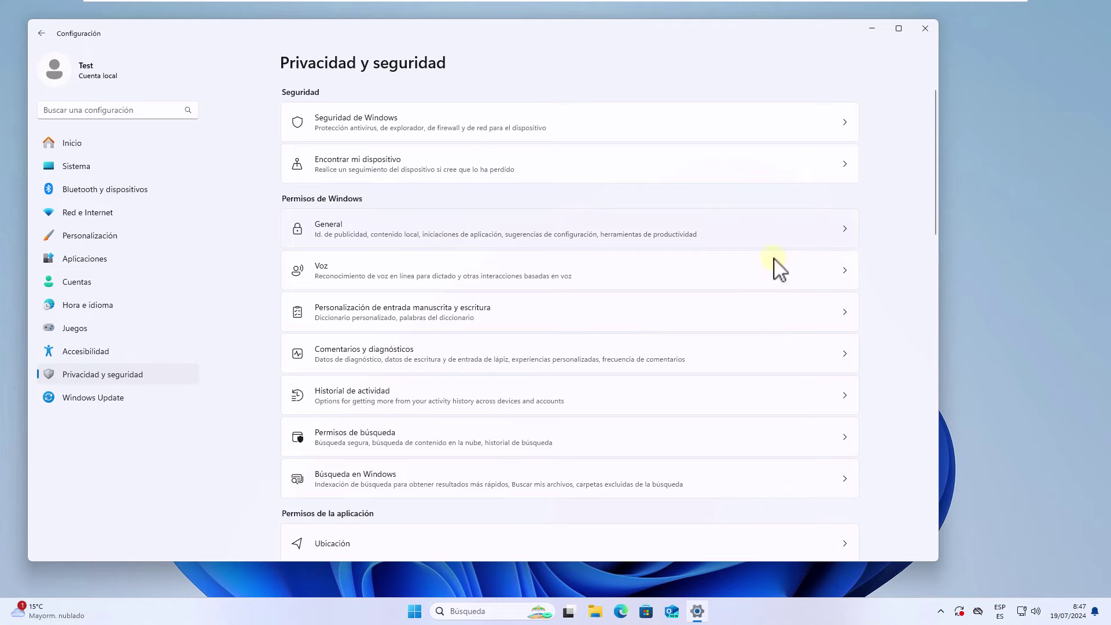
left_click(810, 228)
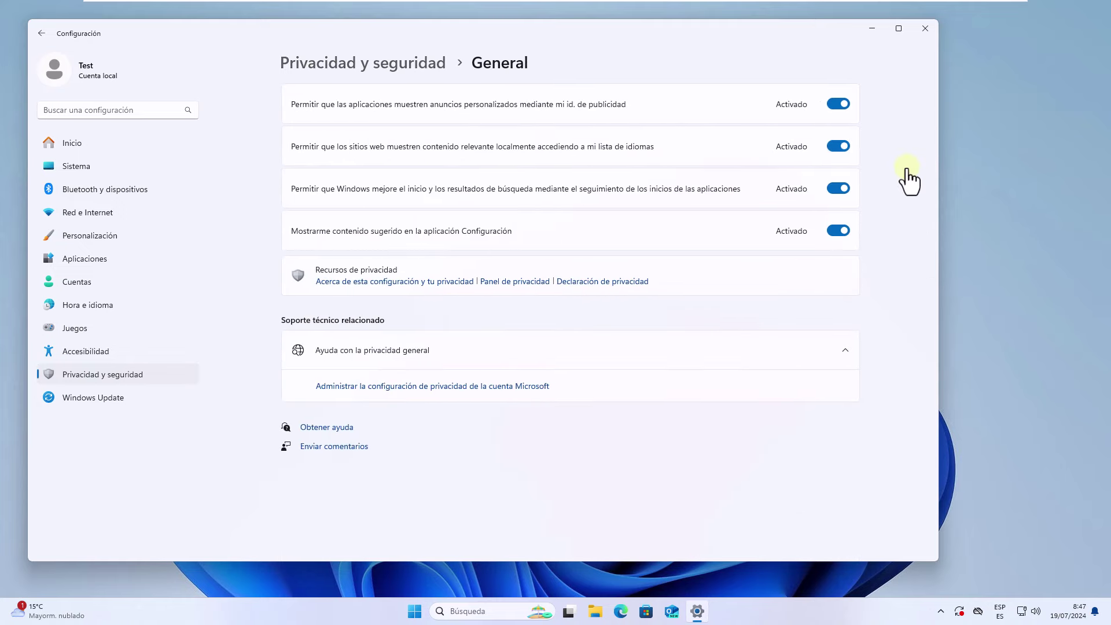
left_click(842, 113)
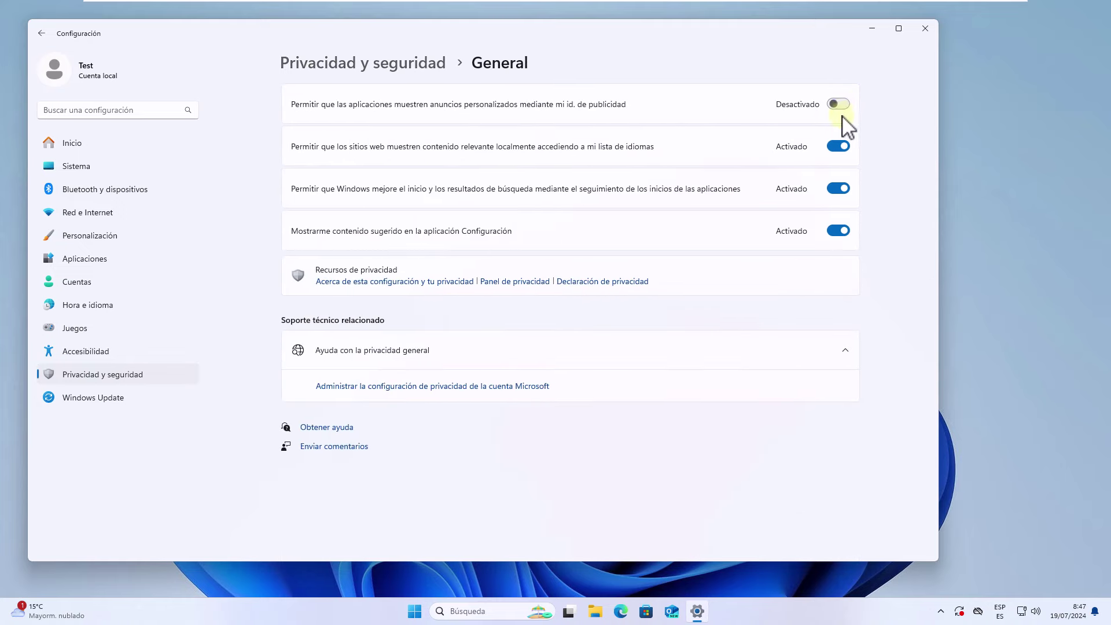
left_click(841, 147)
left_click(842, 189)
left_click(842, 231)
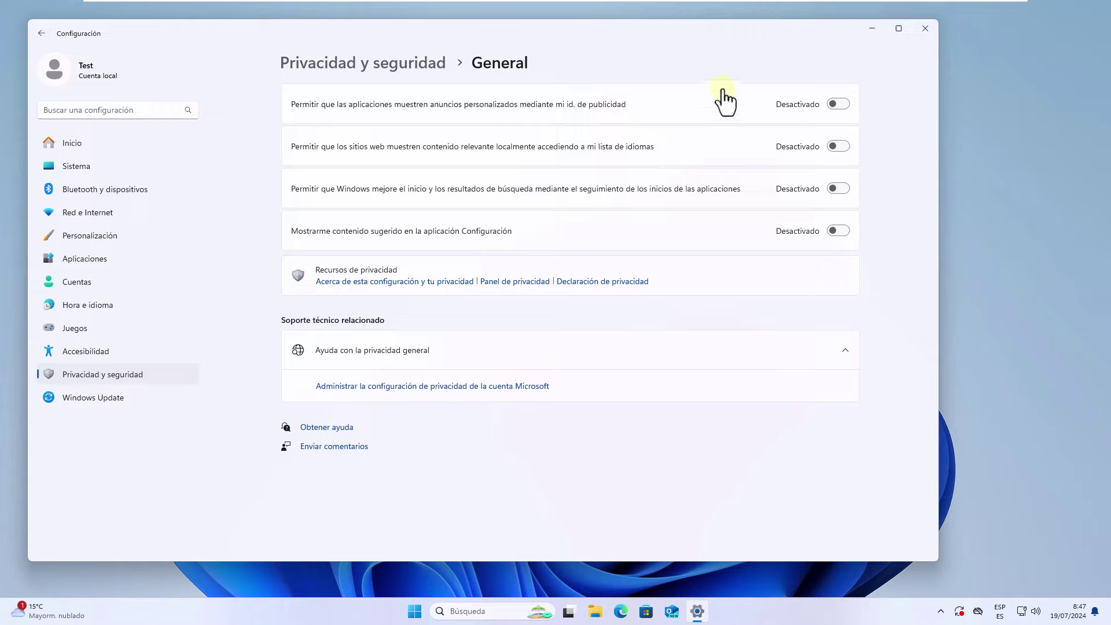
Step: Turn off Almacenar mi historial de actividades en este dispositivo in the Historial de actividad settings under Privacidad y seguridad
left_click(426, 65)
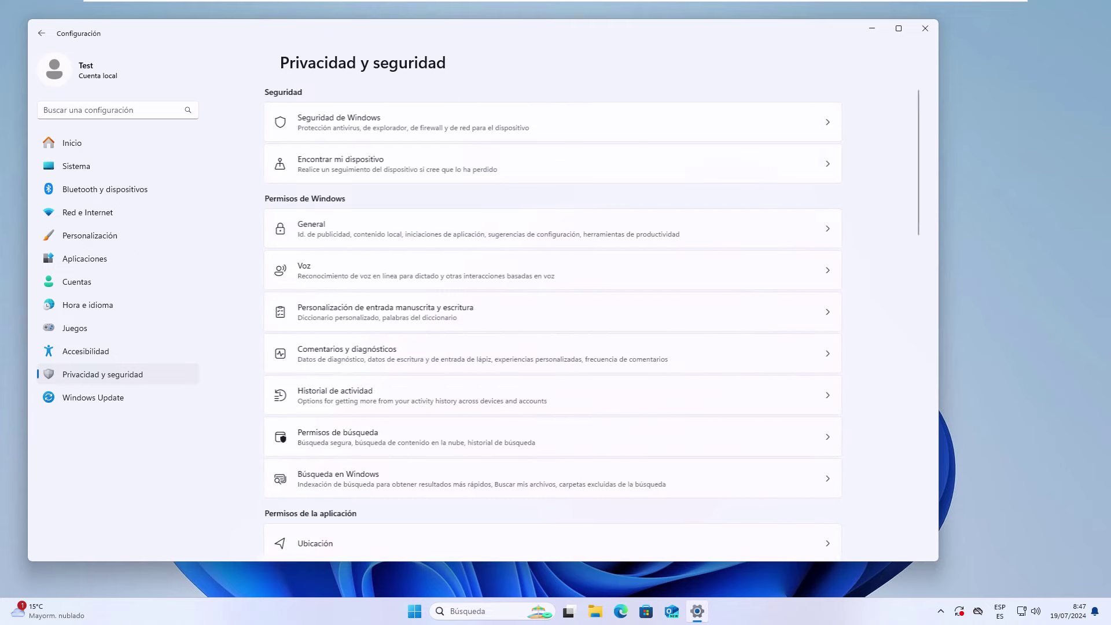
left_click(466, 399)
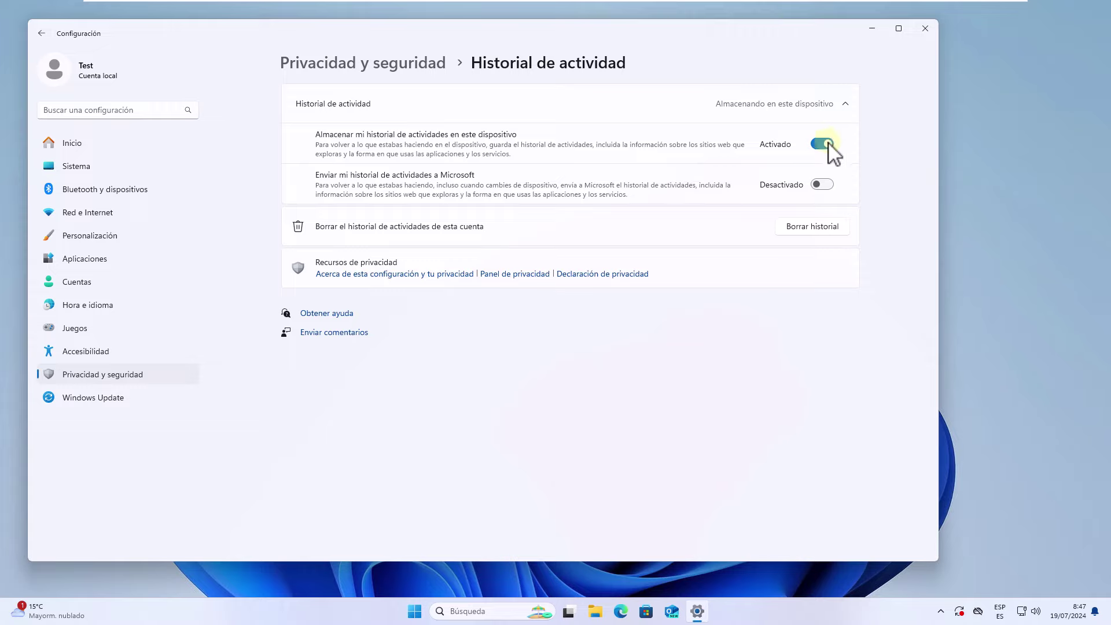
left_click(828, 144)
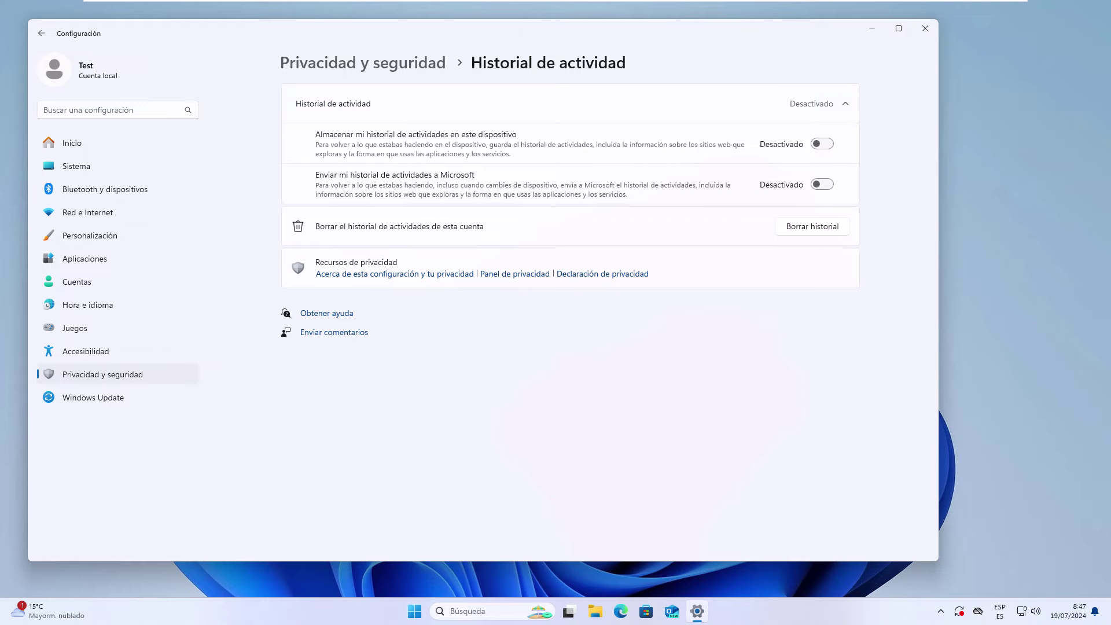
Step: Check the Personalización de entrada manuscrita y escritura settings under Privacidad y seguridad, and close Configuración
left_click(408, 63)
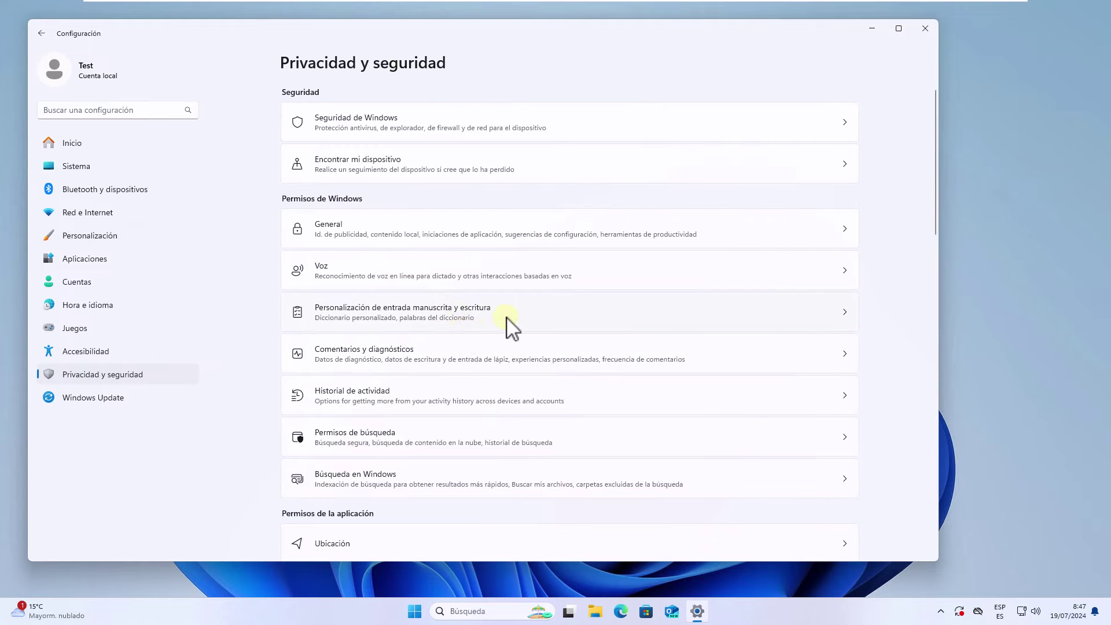
left_click(497, 312)
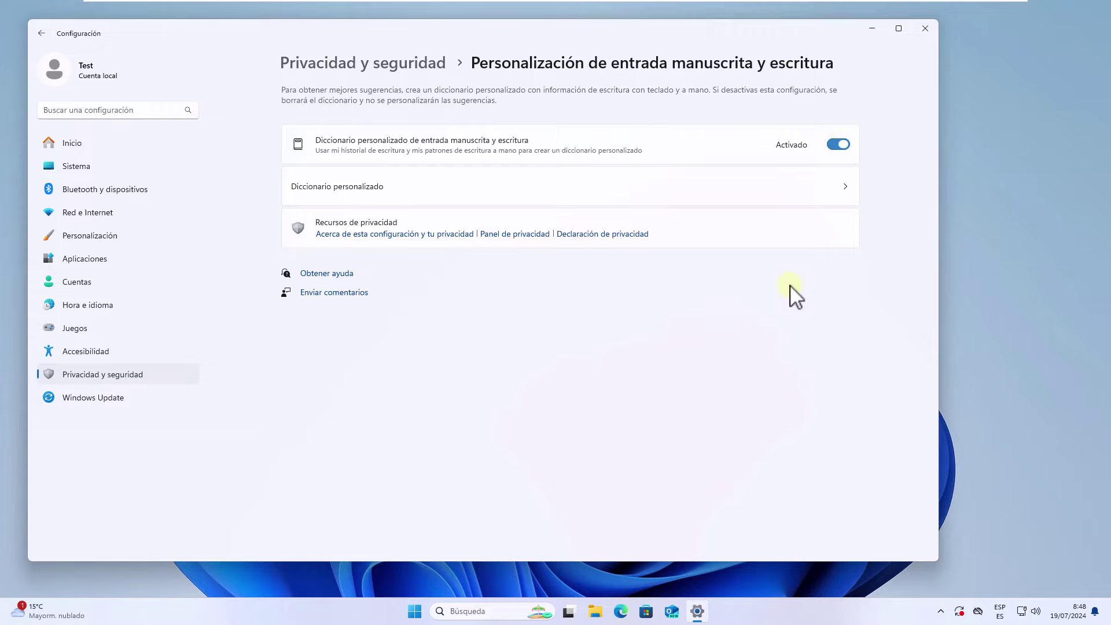
left_click(920, 29)
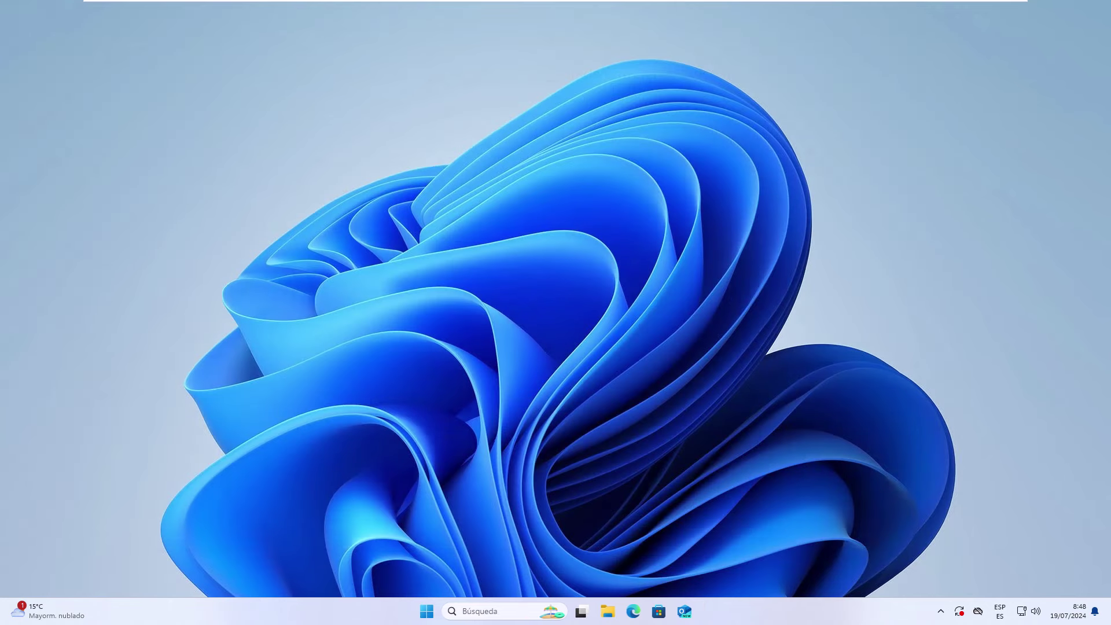